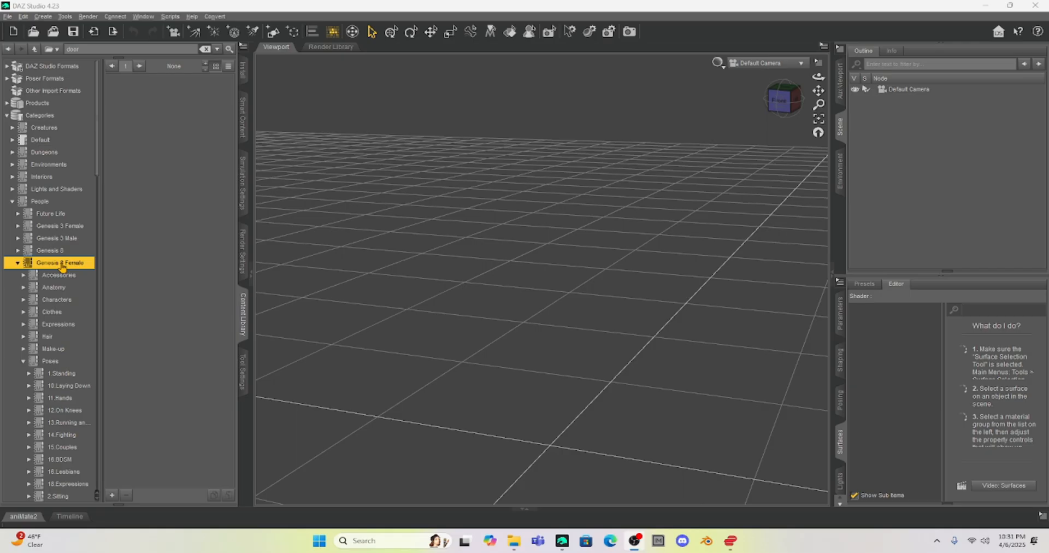
Open the Genesis 8 Starter content folder within the Genesis 8 Female characters category.
scroll(60, 265, "down", 1)
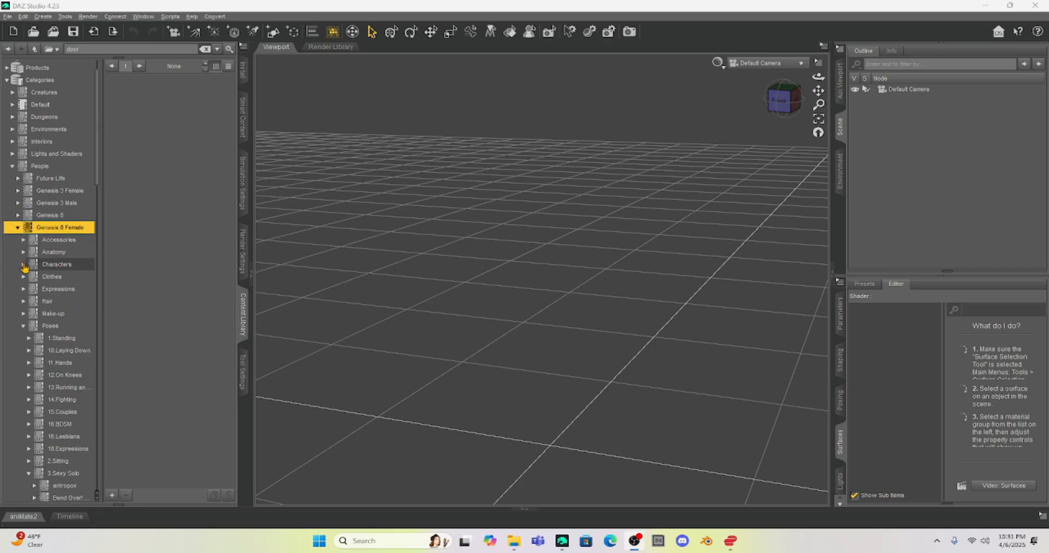
left_click(23, 264)
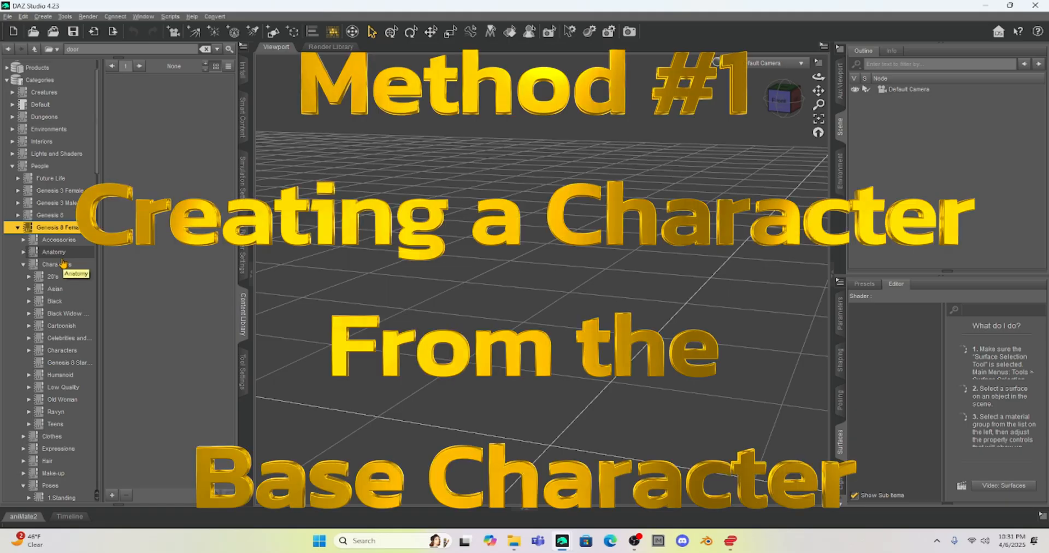
left_click(66, 363)
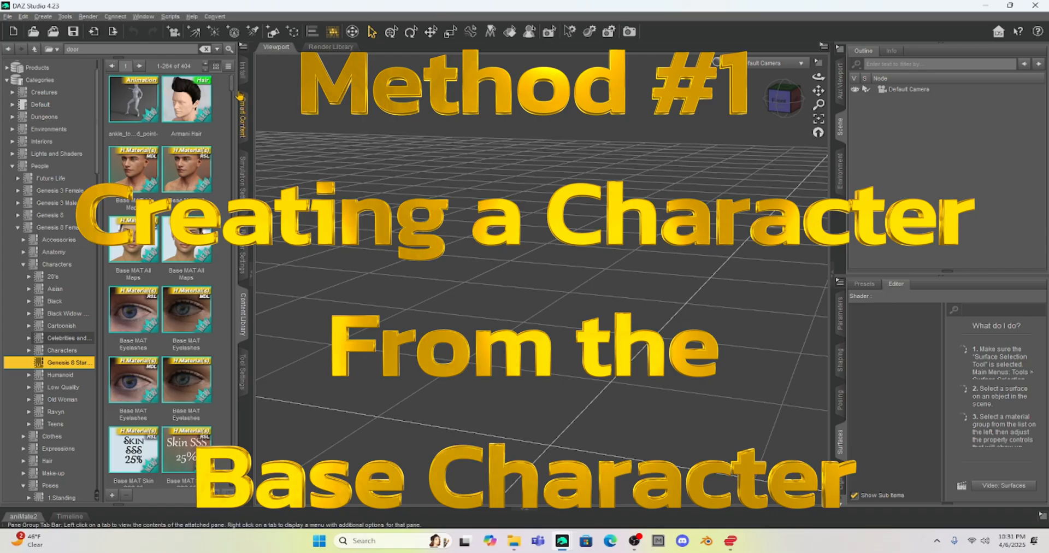
Find the Genesis 8 Basic Female actor among the starter content and load it into the scene.
left_click_drag(230, 87, 231, 357)
scroll(123, 331, "down", 4)
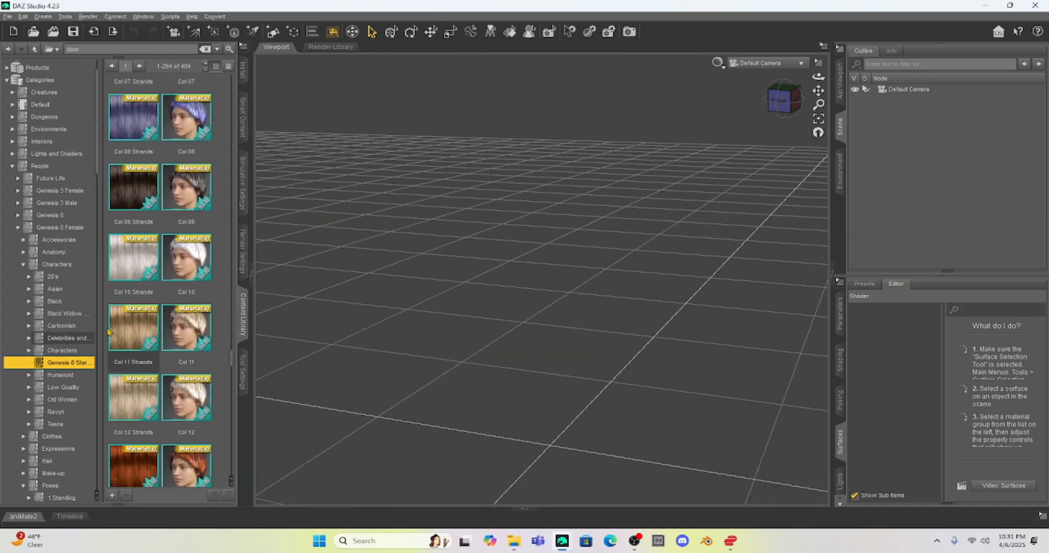
scroll(179, 322, "down", 3)
scroll(180, 322, "down", 10)
scroll(179, 327, "up", 6)
scroll(186, 284, "down", 6)
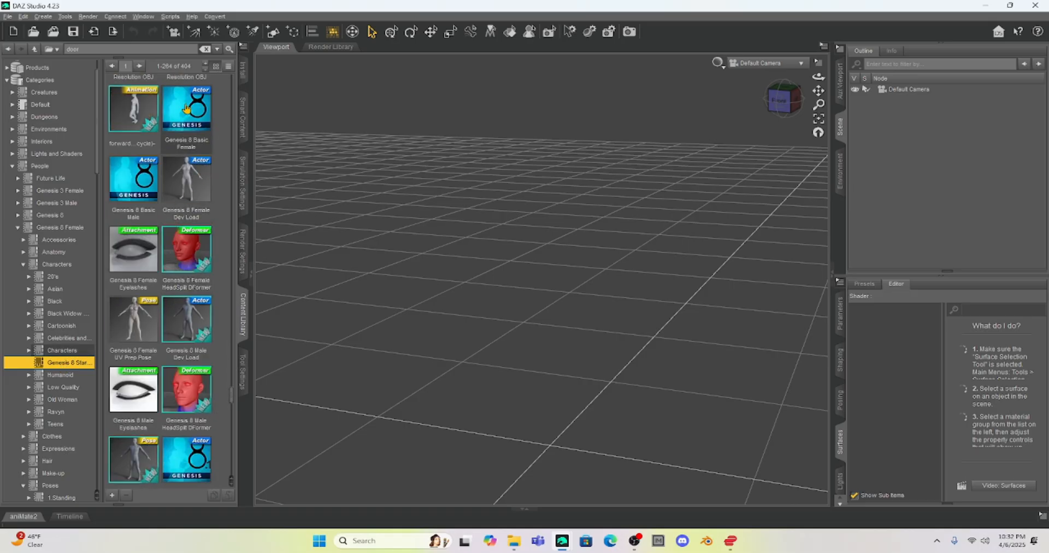
double_click(187, 107)
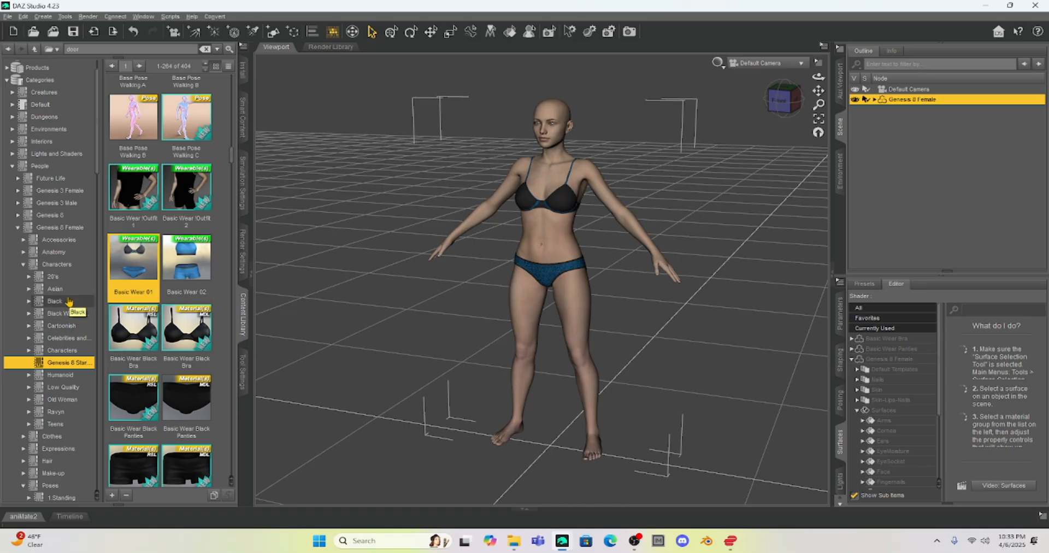
Browse the Genesis 8 Female character folders and open the Milica HD content.
scroll(67, 321, "down", 7)
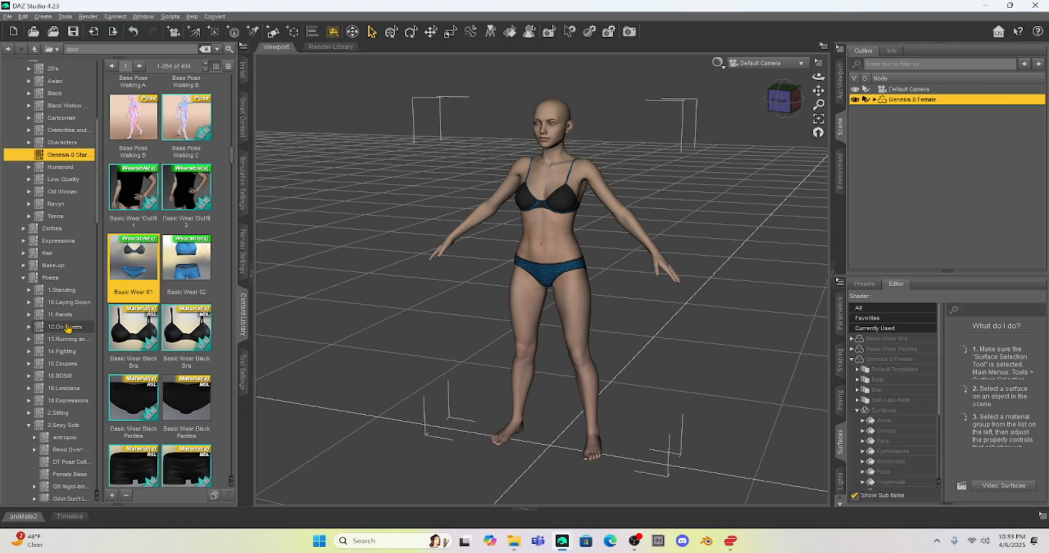
scroll(67, 327, "down", 3)
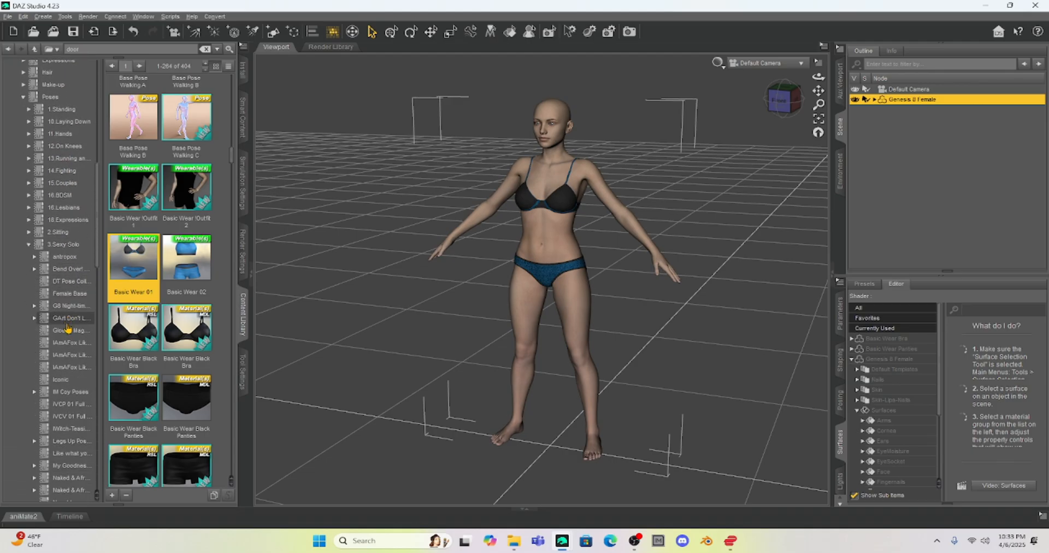
scroll(35, 183, "up", 8)
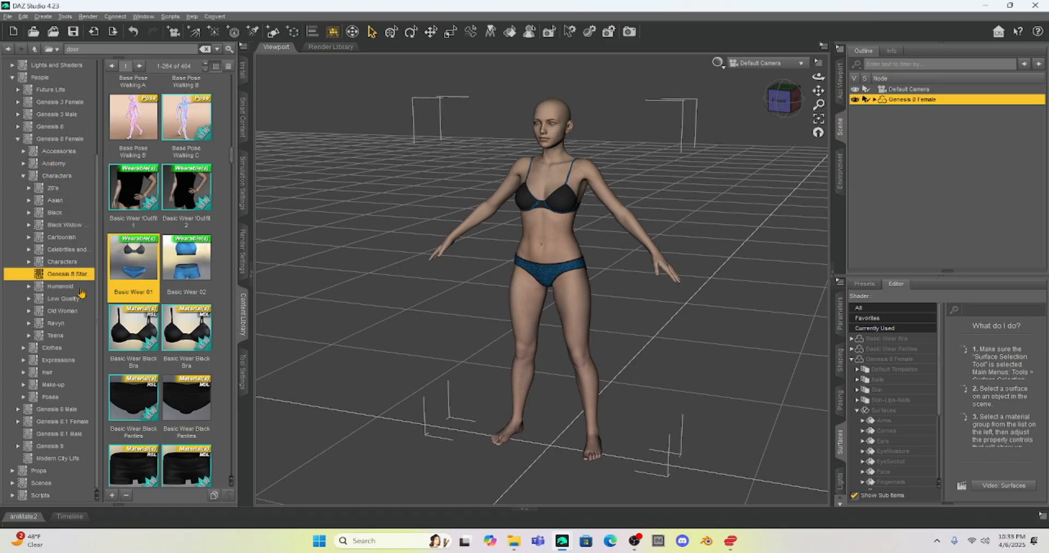
left_click(29, 335)
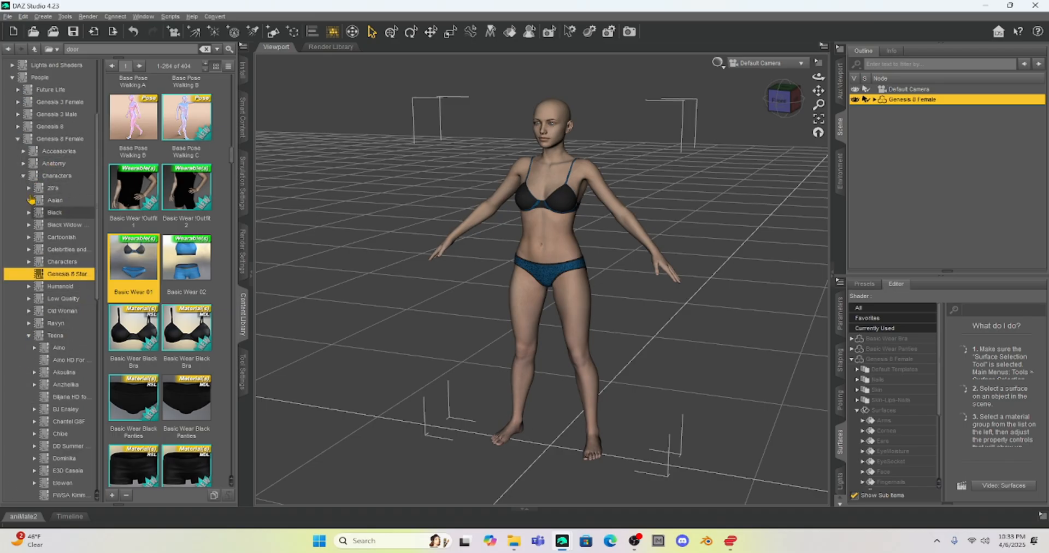
scroll(59, 272, "down", 2)
scroll(60, 271, "down", 5)
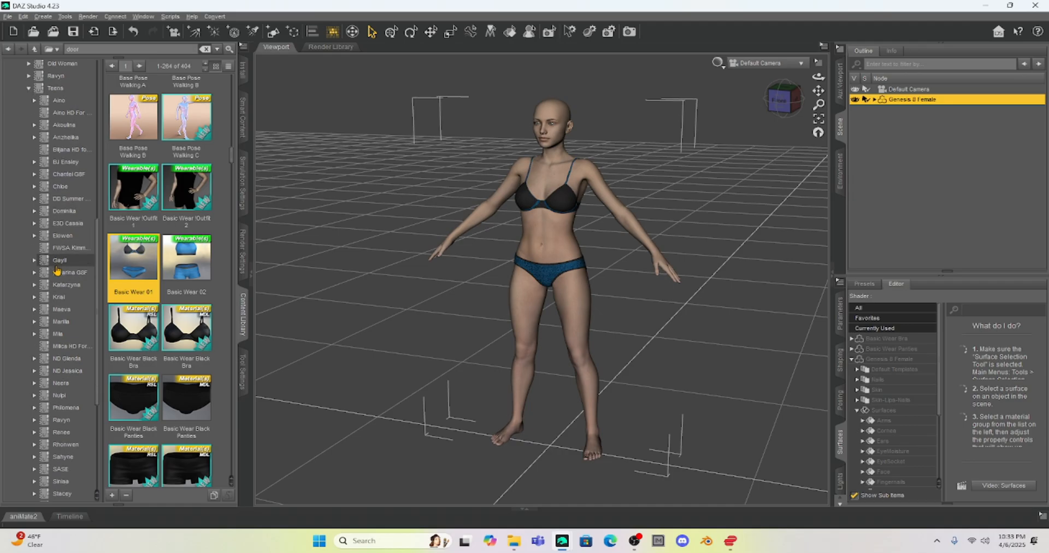
left_click(60, 311)
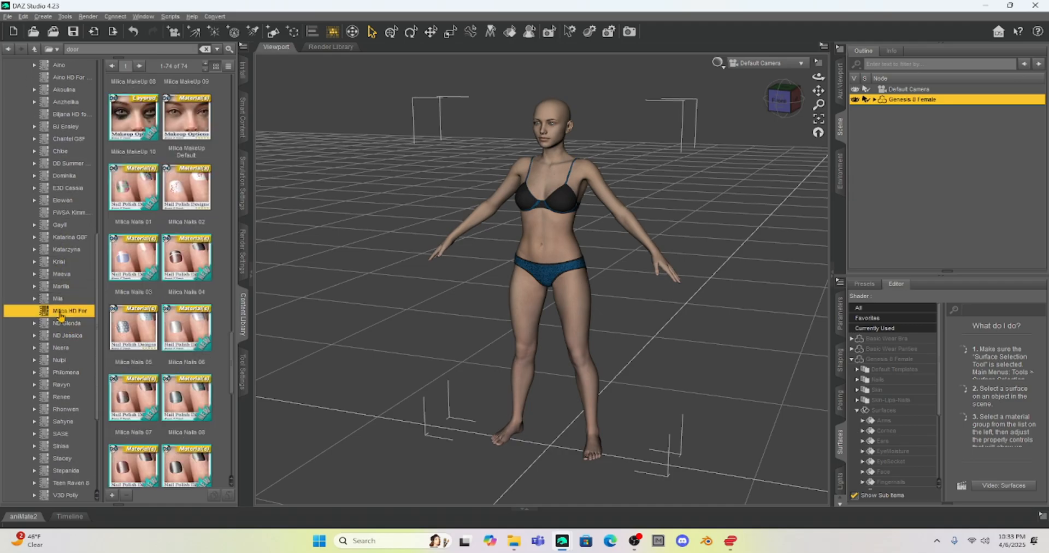
Frame the figure larger in the viewport and load the Milica Body Apply shape preset onto it.
scroll(694, 303, "up", 2)
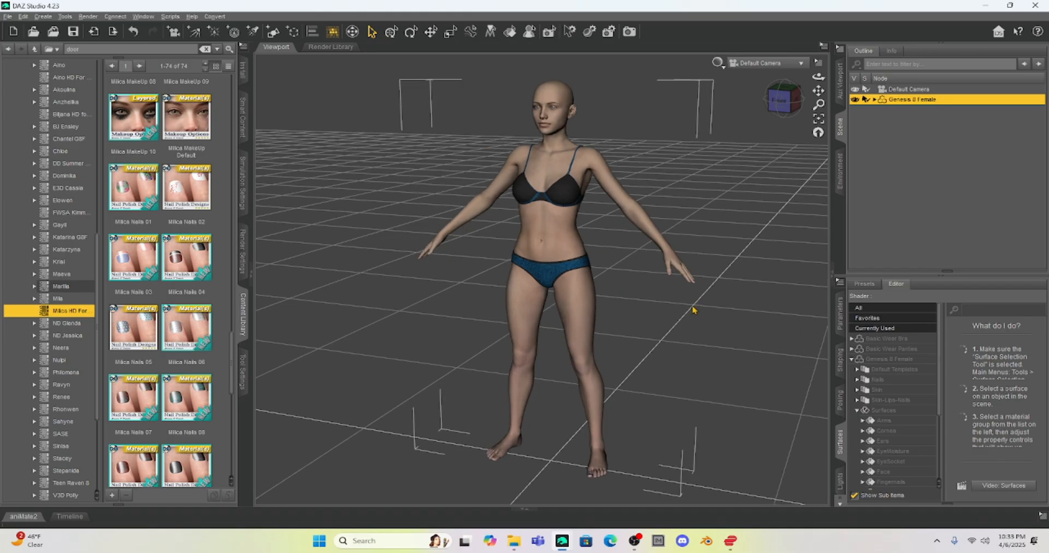
scroll(694, 311, "up", 2)
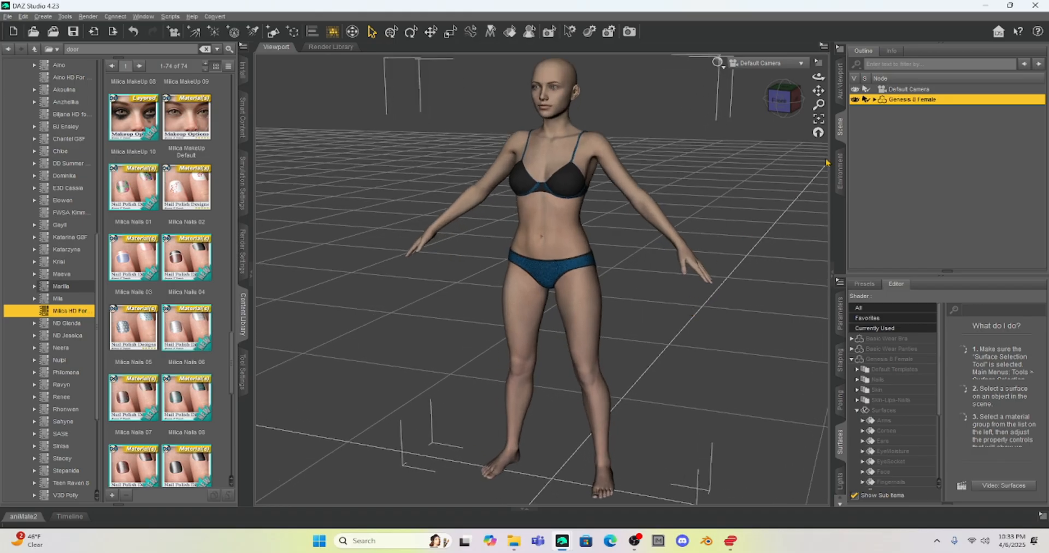
left_click_drag(817, 90, 805, 98)
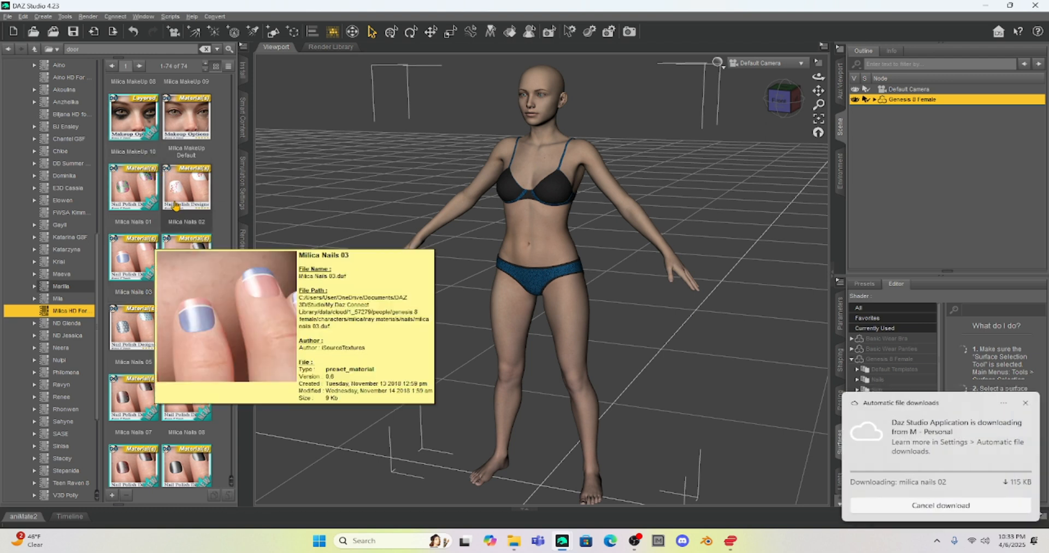
mouse_move(177, 203)
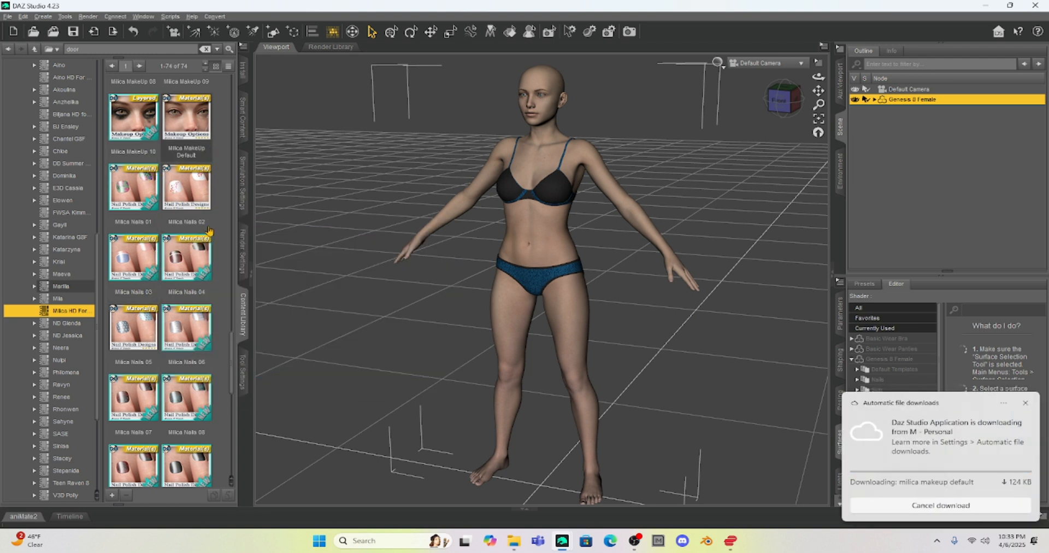
scroll(203, 203, "up", 10)
scroll(203, 203, "up", 10)
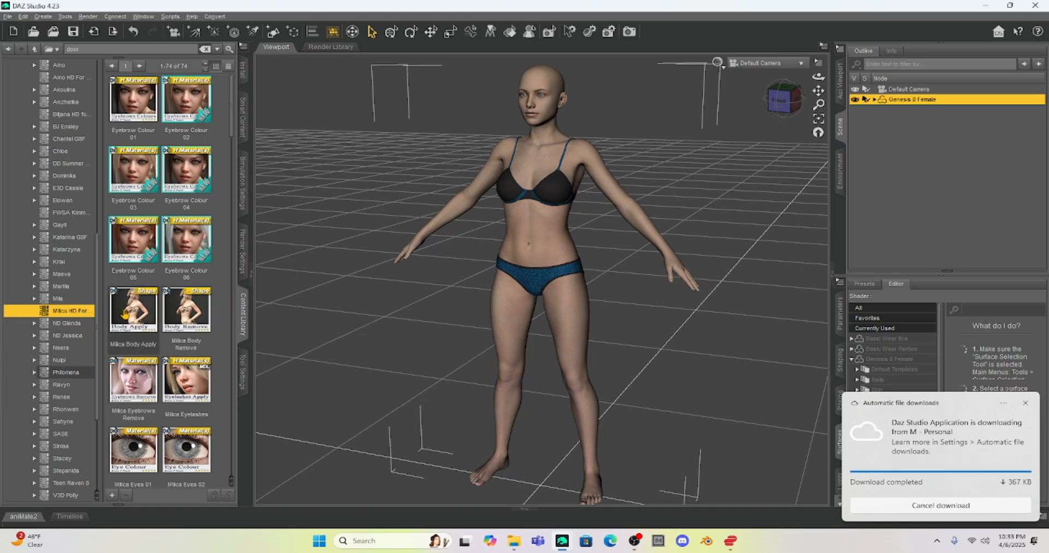
double_click(126, 311)
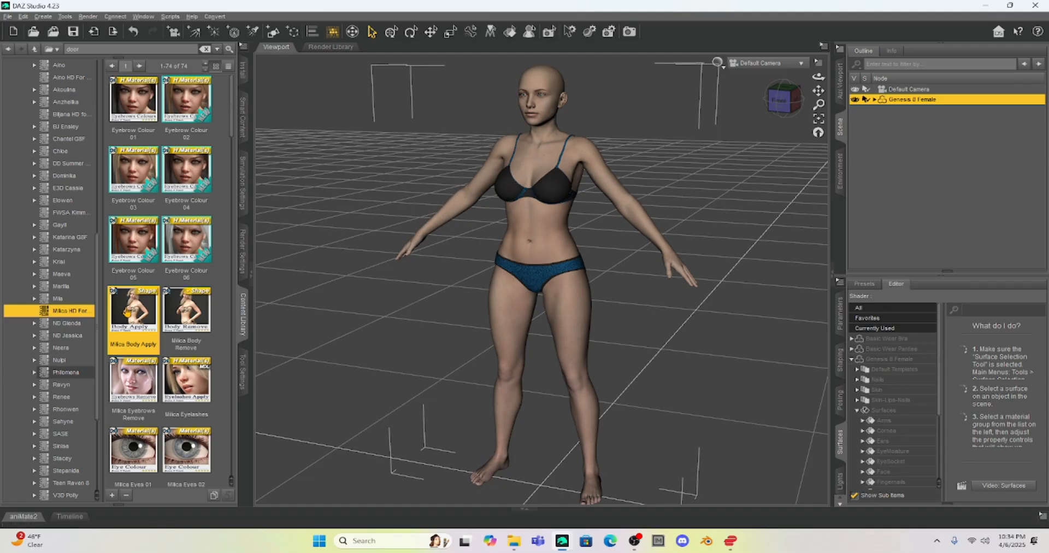
Load the Milica Head Apply and Milica Full Apply shape presets onto the Genesis 8 Female figure.
scroll(126, 312, "down", 3)
scroll(125, 314, "down", 1)
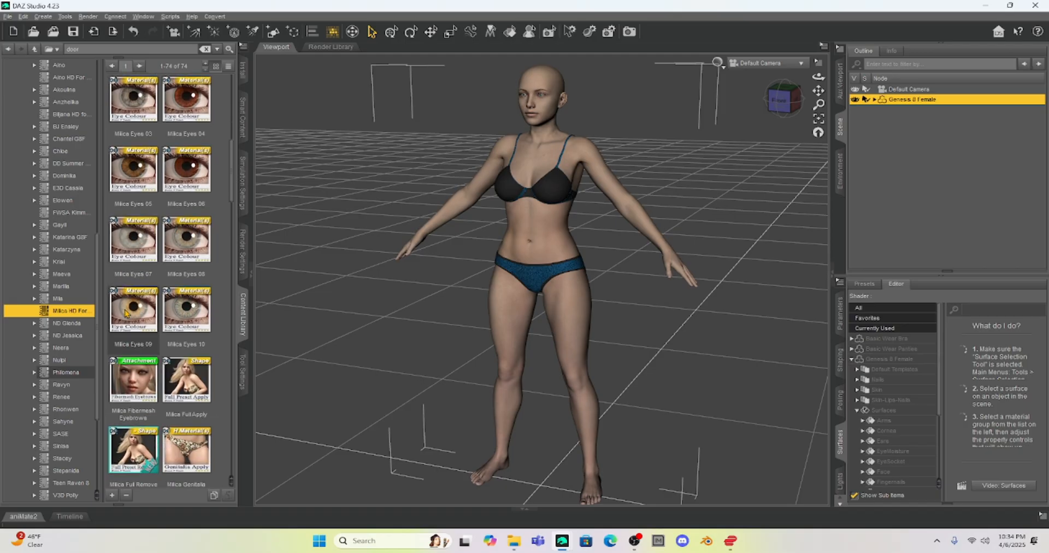
scroll(126, 312, "down", 4)
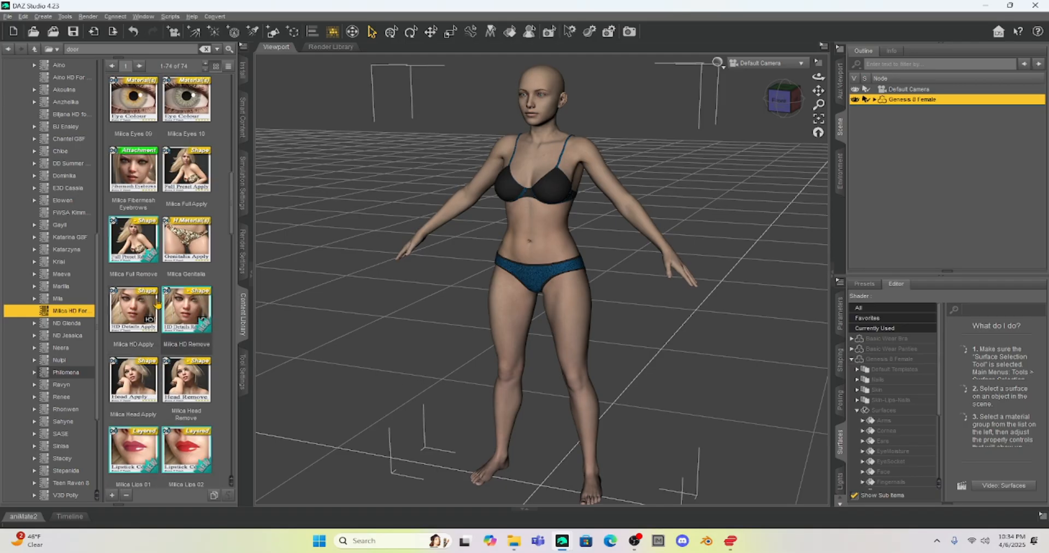
double_click(130, 389)
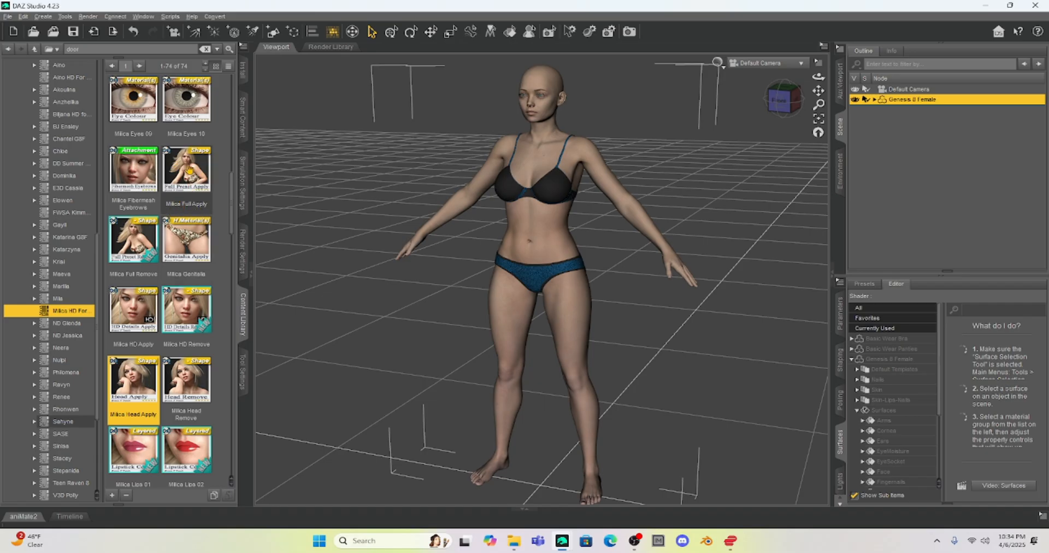
double_click(188, 171)
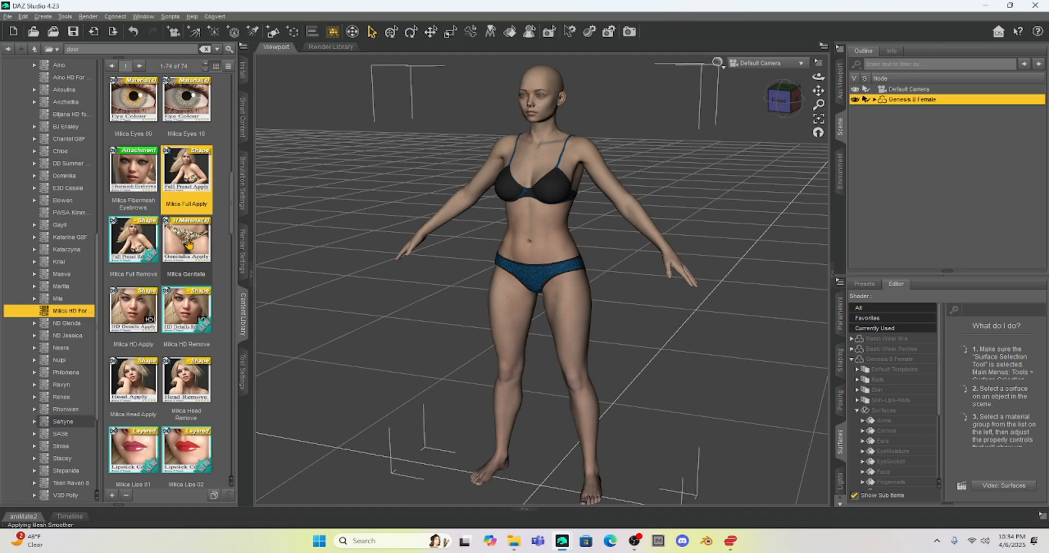
Look through the Milica material presets and apply the Milica Eyes 07 eye colour to the figure.
mouse_move(189, 244)
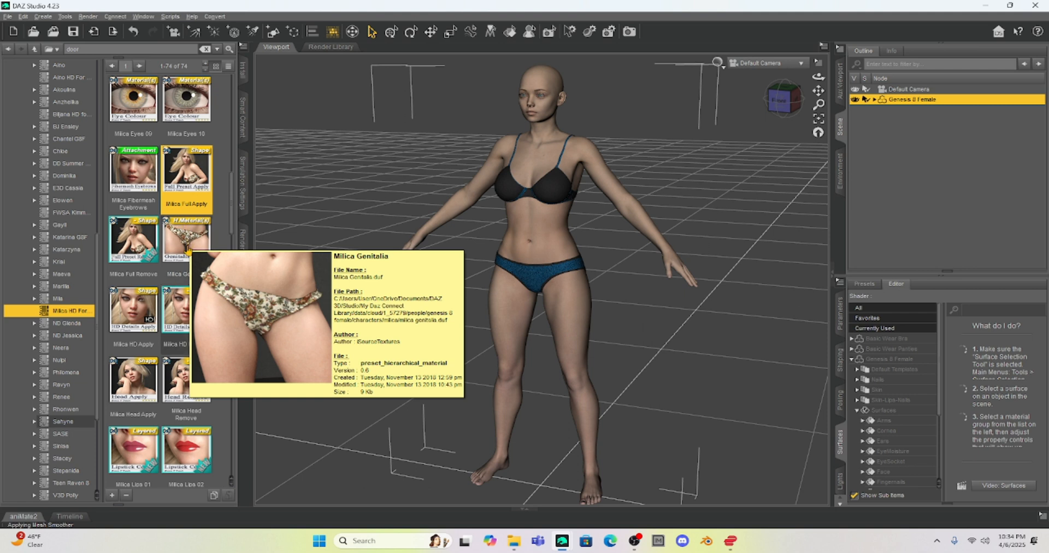
scroll(159, 309, "up", 6)
scroll(158, 316, "up", 1)
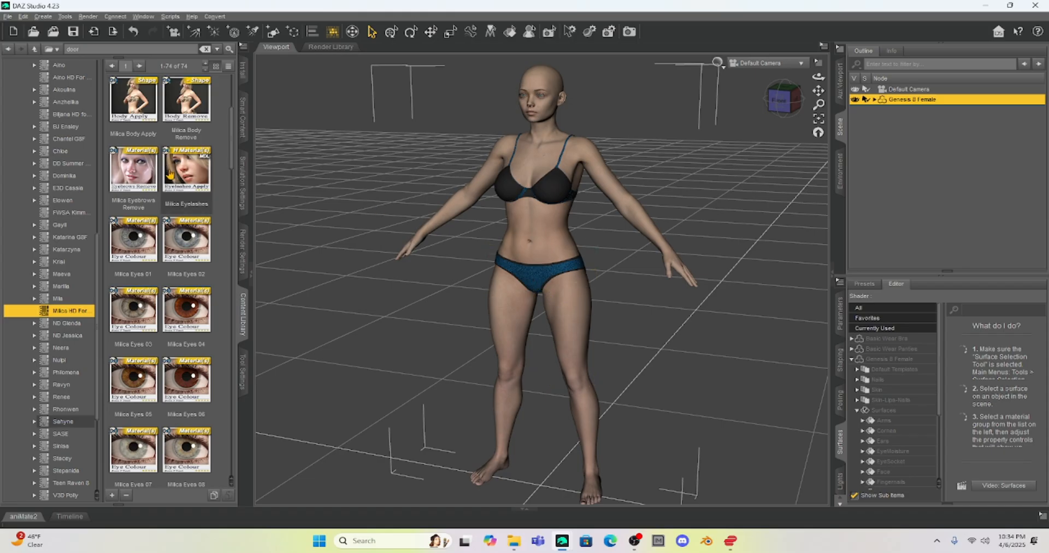
scroll(176, 252, "up", 3)
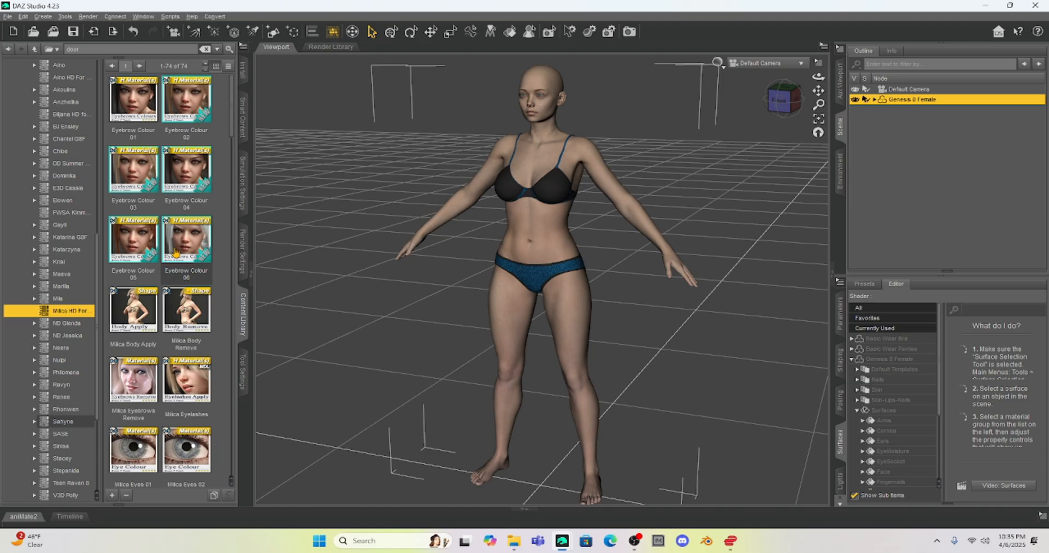
scroll(176, 252, "down", 6)
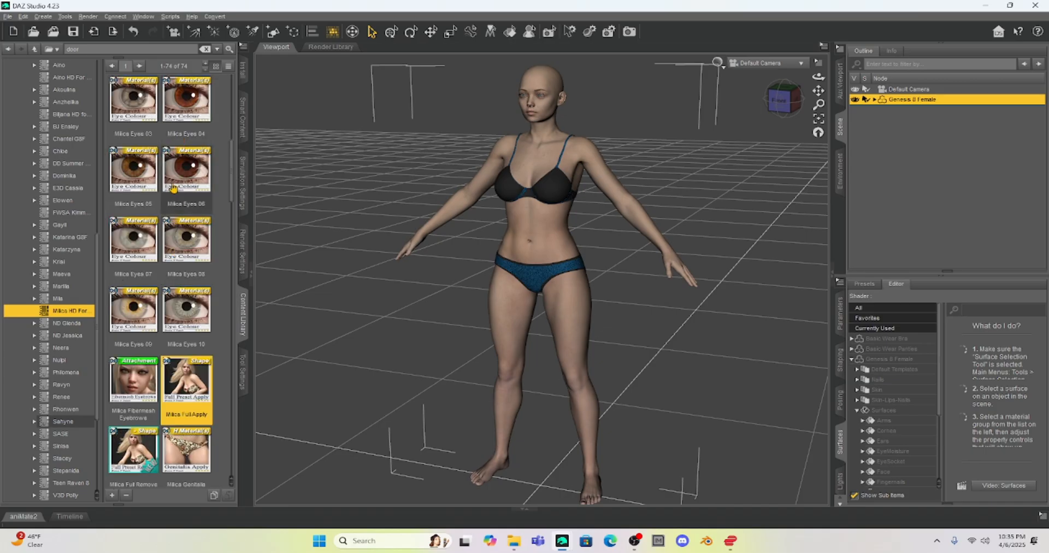
left_click(136, 239)
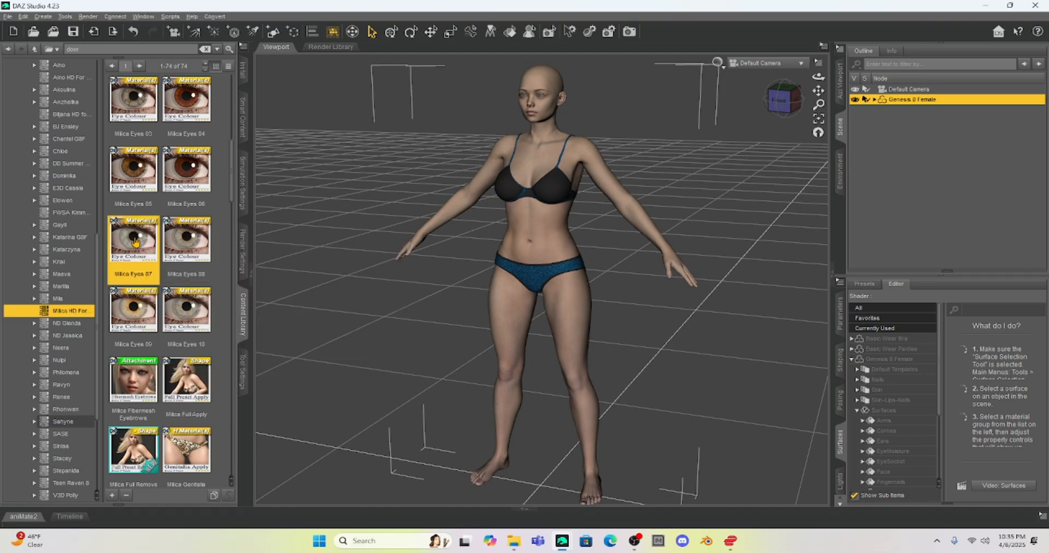
Find the lipstick presets and apply Milica Lips 06 to the figure.
scroll(157, 240, "up", 6)
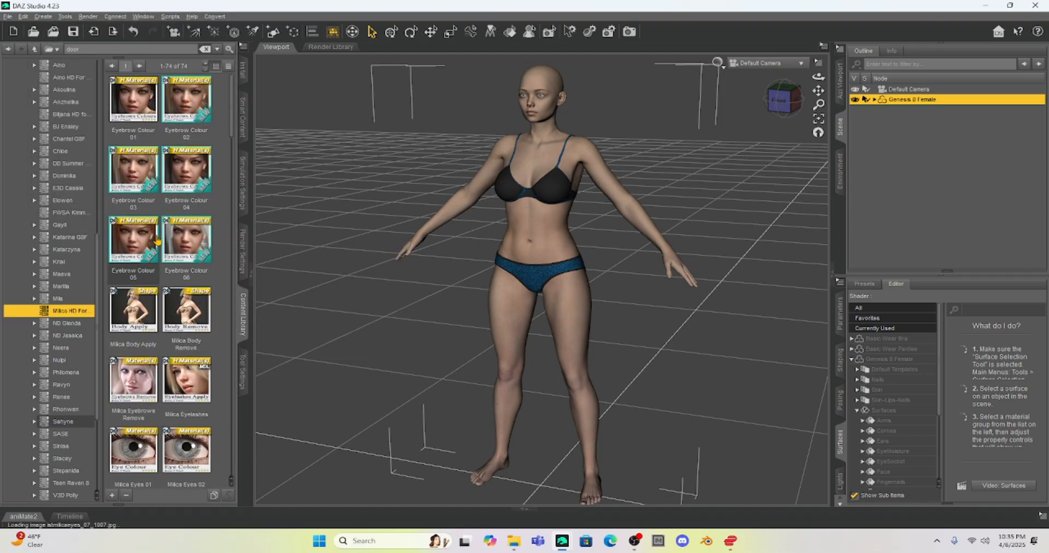
scroll(157, 240, "down", 8)
scroll(157, 241, "down", 8)
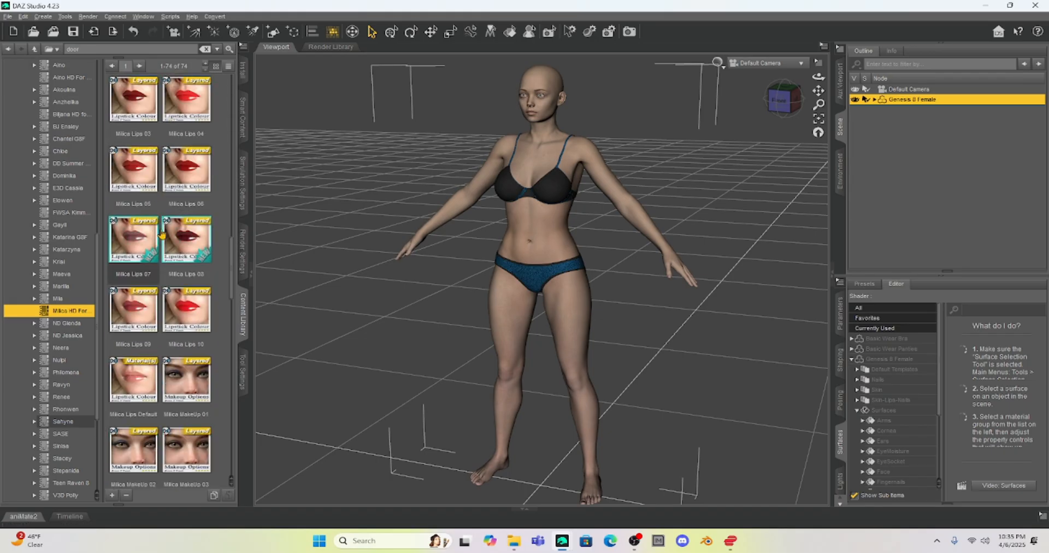
double_click(188, 169)
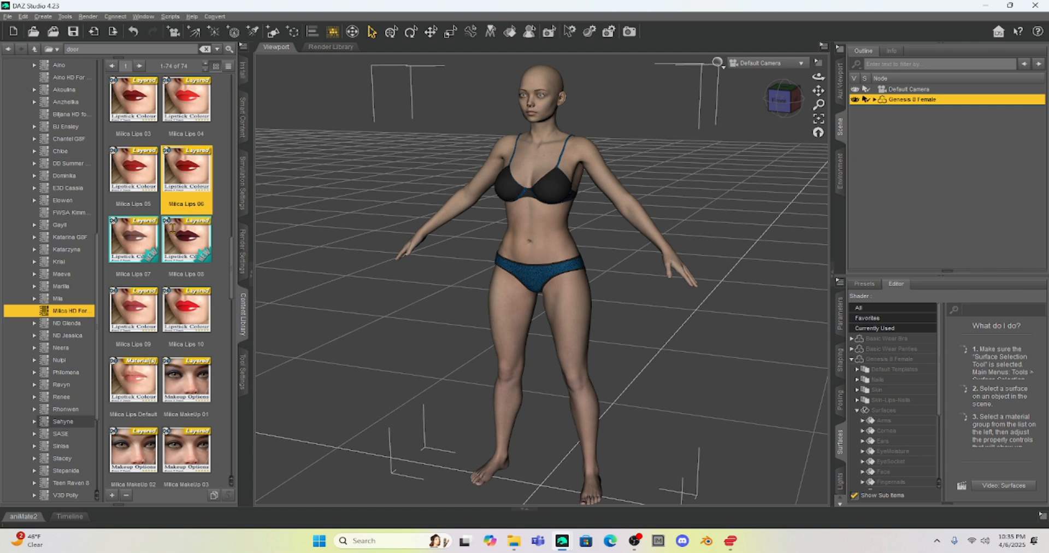
Find the makeup options and apply the Milica MakeUp 03 preset to the figure.
scroll(162, 255, "down", 2)
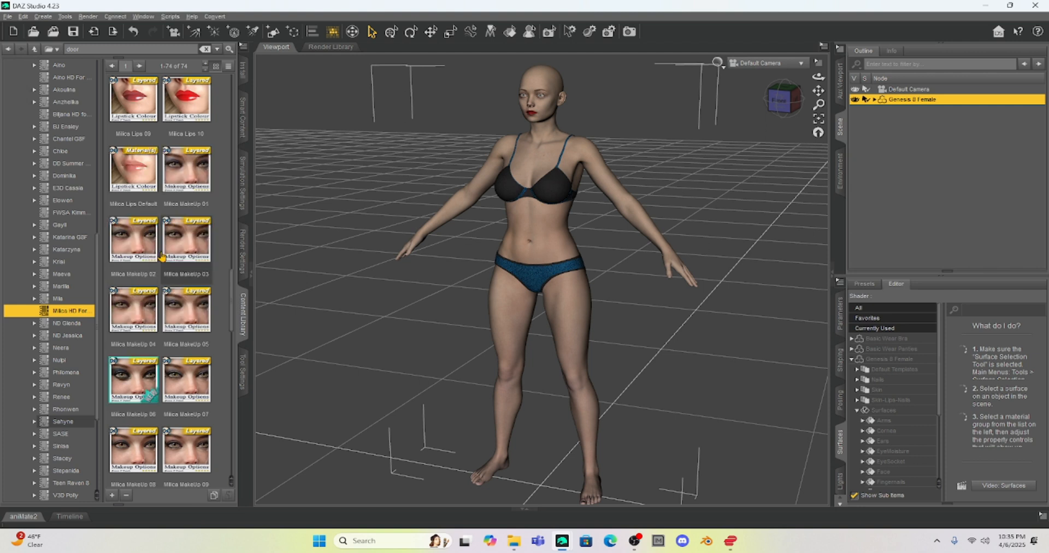
mouse_move(163, 260)
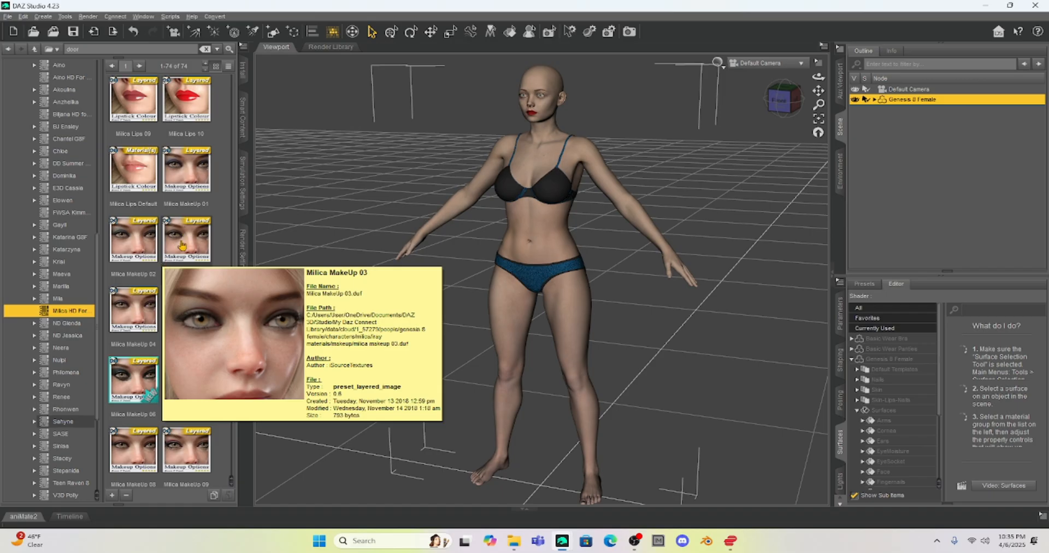
left_click(182, 245)
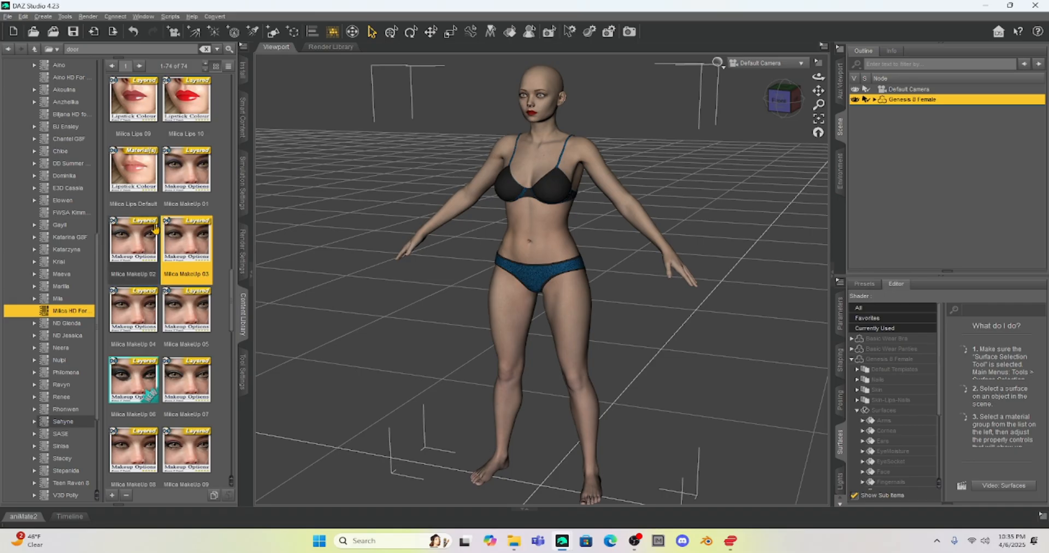
Find HS City Braids Hair in the Genesis 8 Female braided hair category and load HS CB Hair G8F onto the figure.
scroll(57, 261, "up", 5)
scroll(58, 261, "up", 1)
left_click(30, 233)
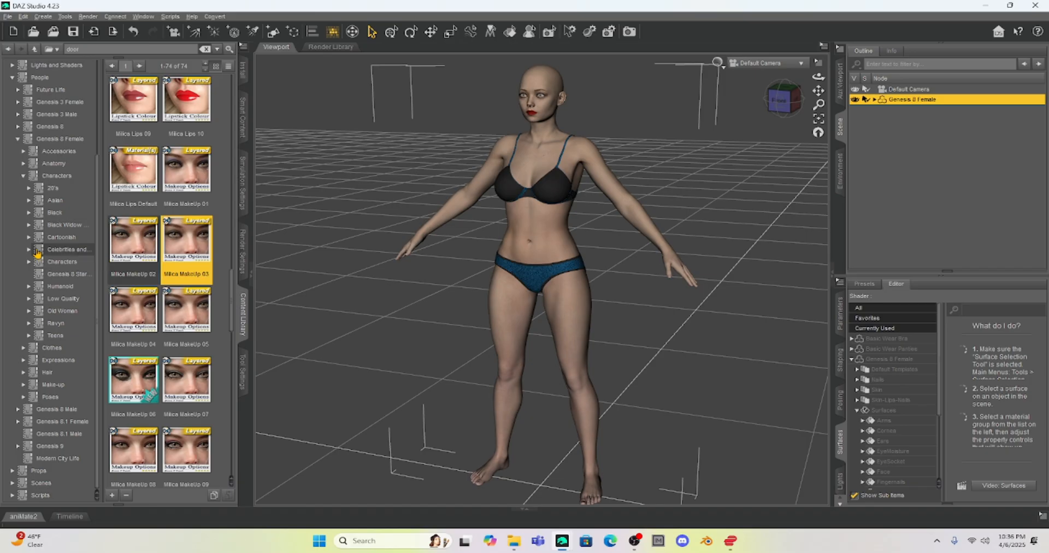
left_click(23, 372)
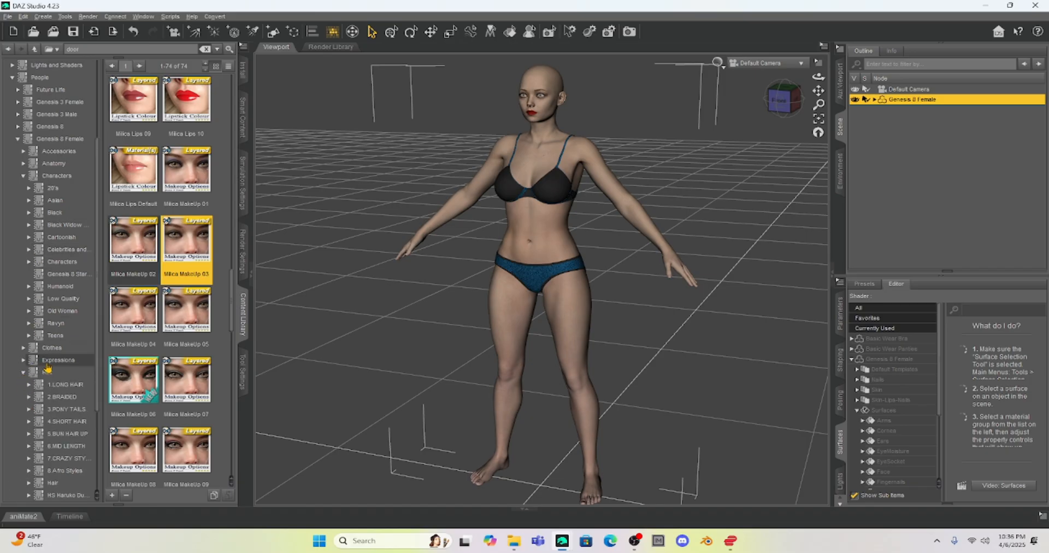
scroll(48, 367, "down", 3)
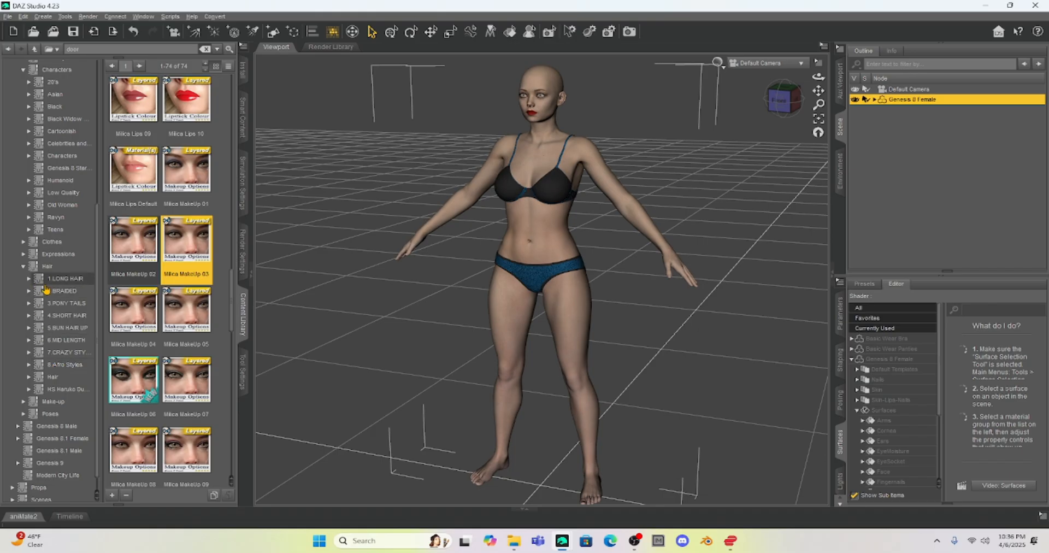
left_click(29, 292)
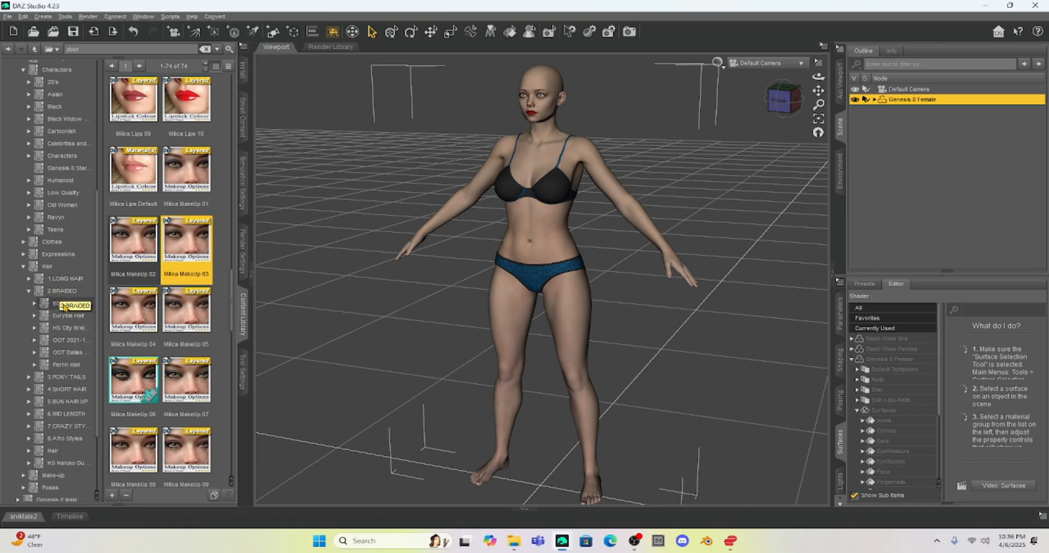
left_click(65, 328)
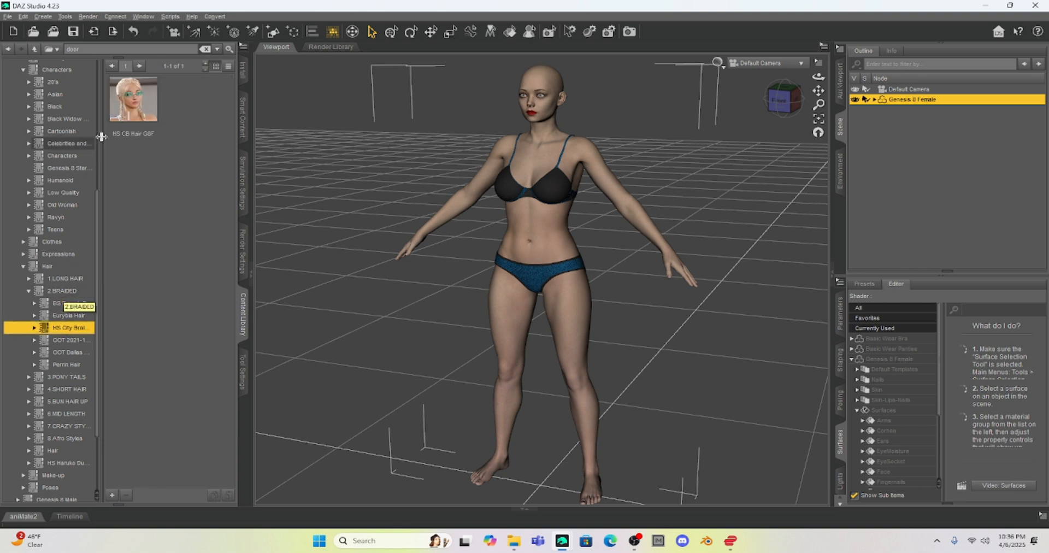
mouse_move(125, 100)
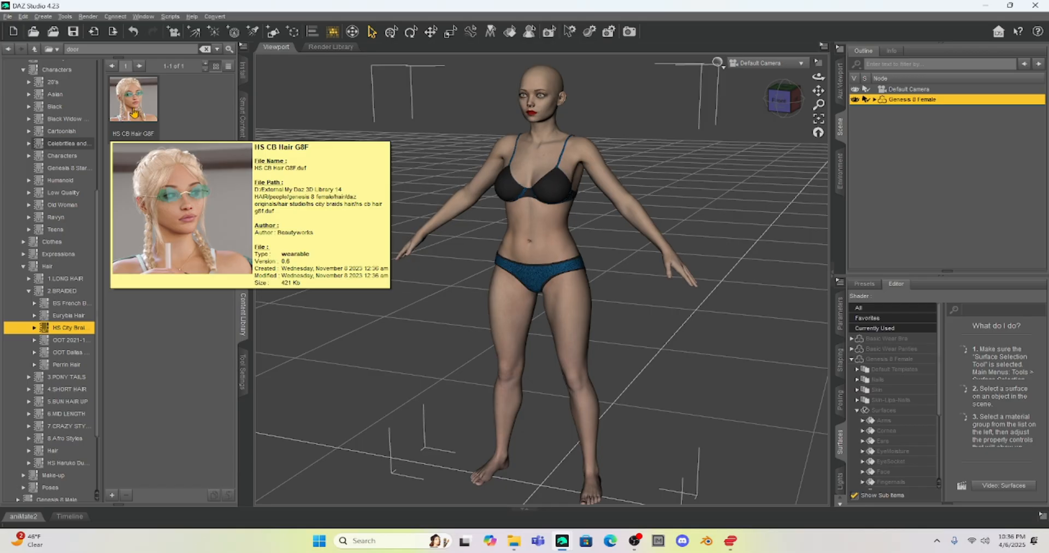
left_click(133, 113)
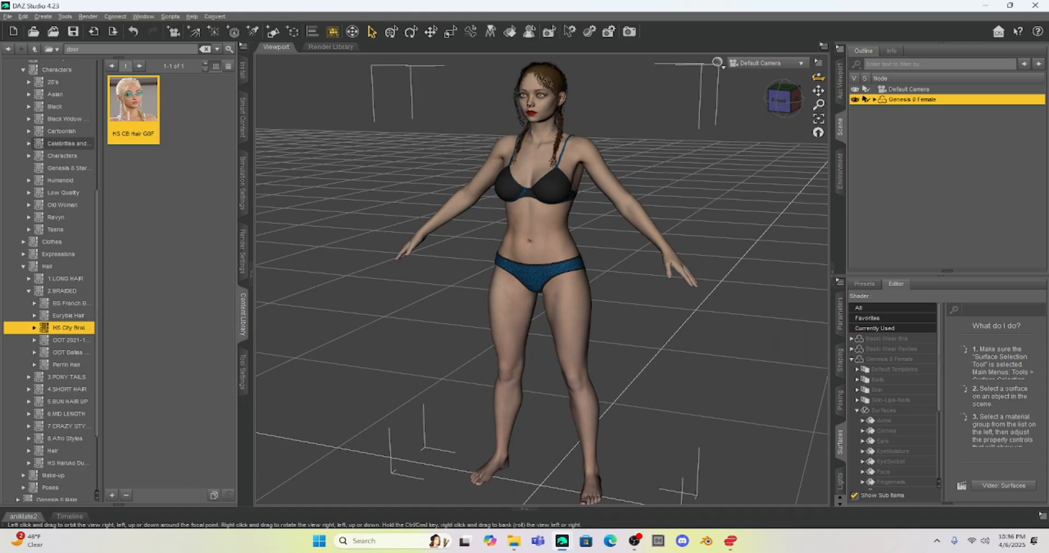
Select the braided hair in the scene and apply the HS CB Color 25 Ebony G8F colour from its hair materials.
left_click(874, 100)
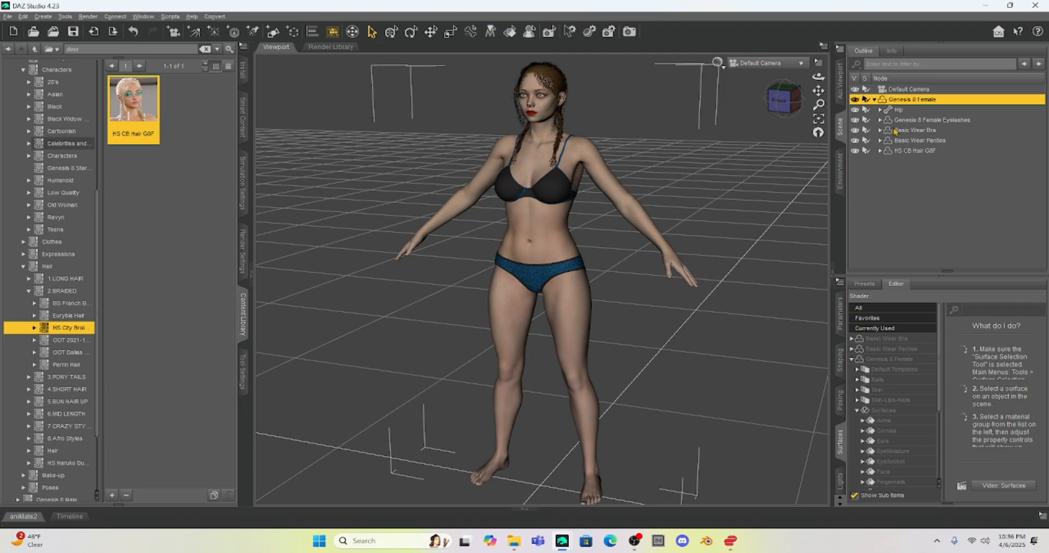
left_click(913, 151)
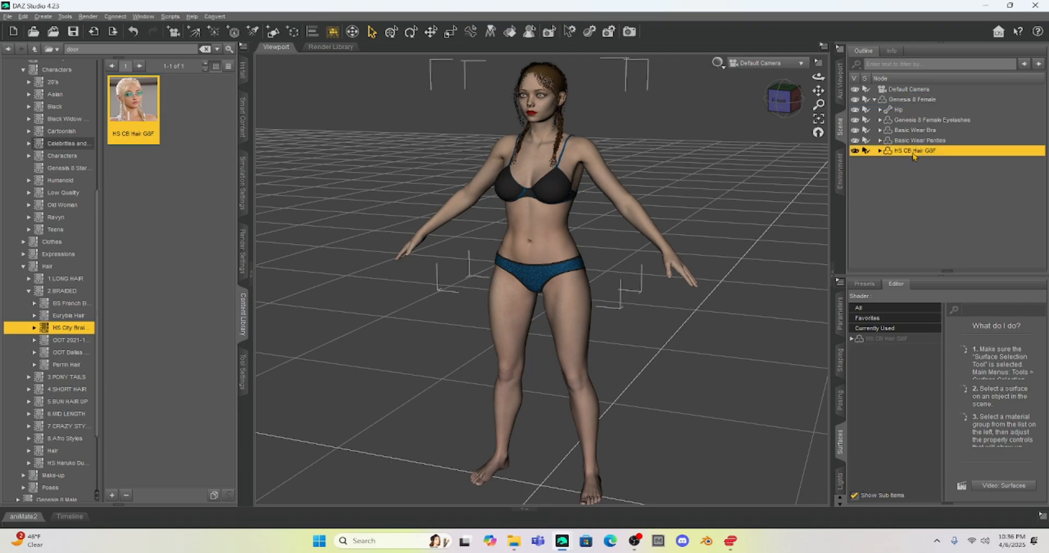
left_click(34, 328)
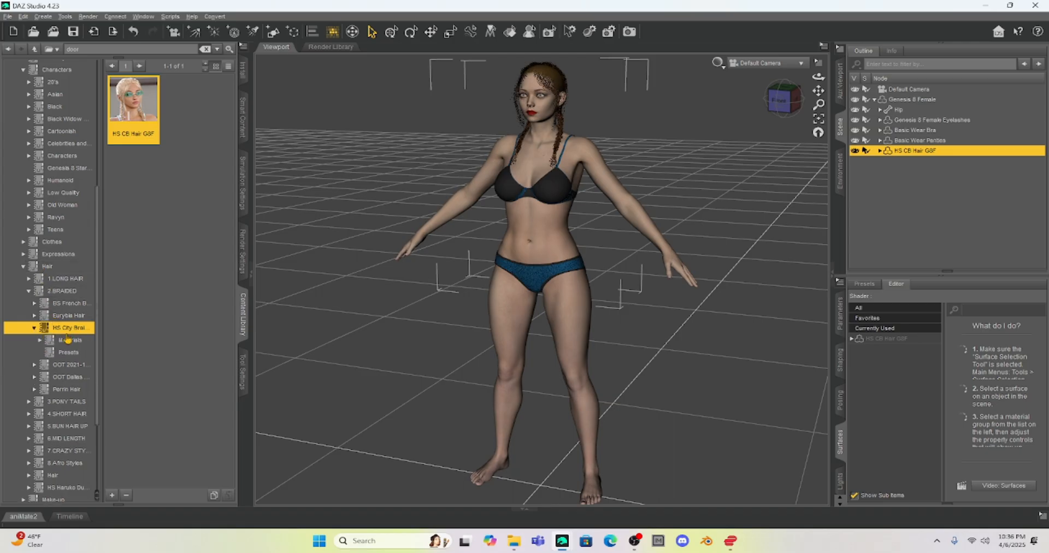
left_click(54, 340)
left_click(40, 339)
left_click(67, 352)
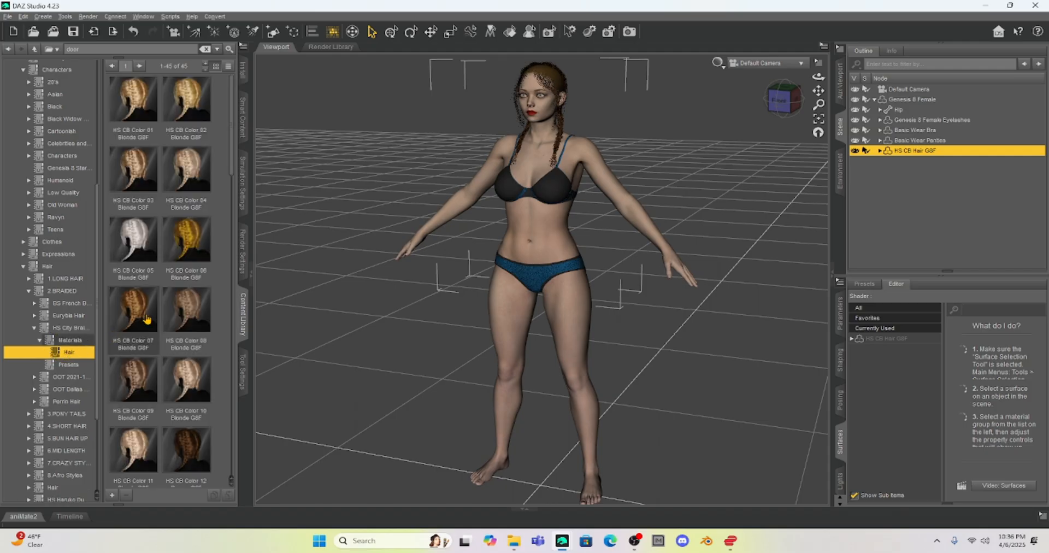
scroll(164, 300, "down", 5)
scroll(172, 287, "down", 5)
mouse_move(185, 273)
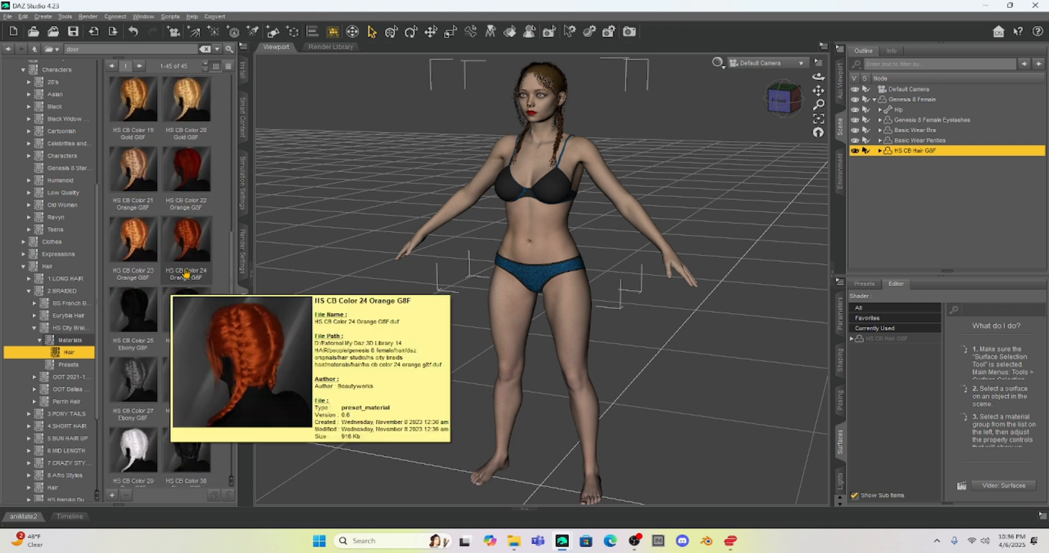
double_click(136, 310)
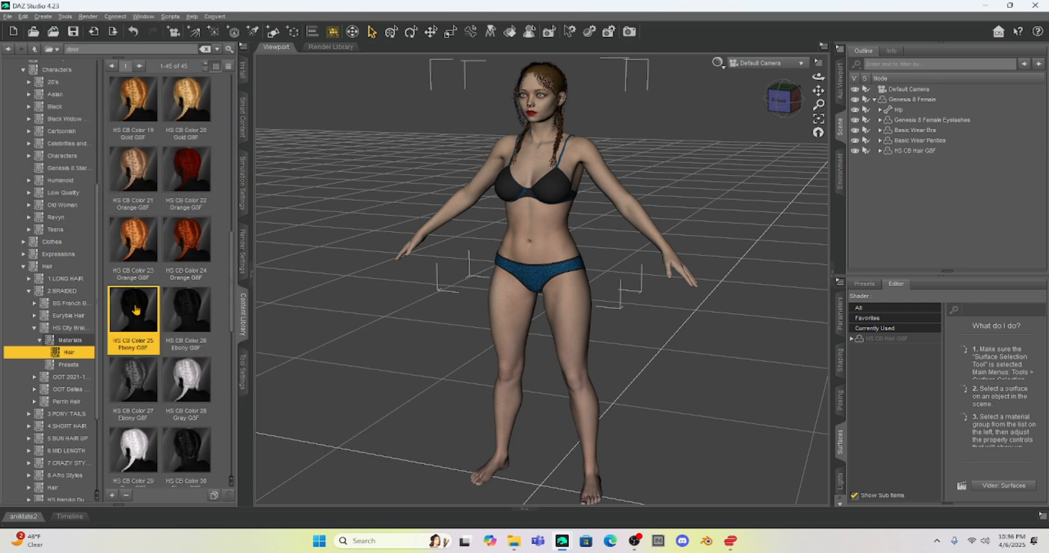
Apply the HS EE Smooth ON G8F preset to the braided hair and look over its shine and refraction presets.
left_click(61, 366)
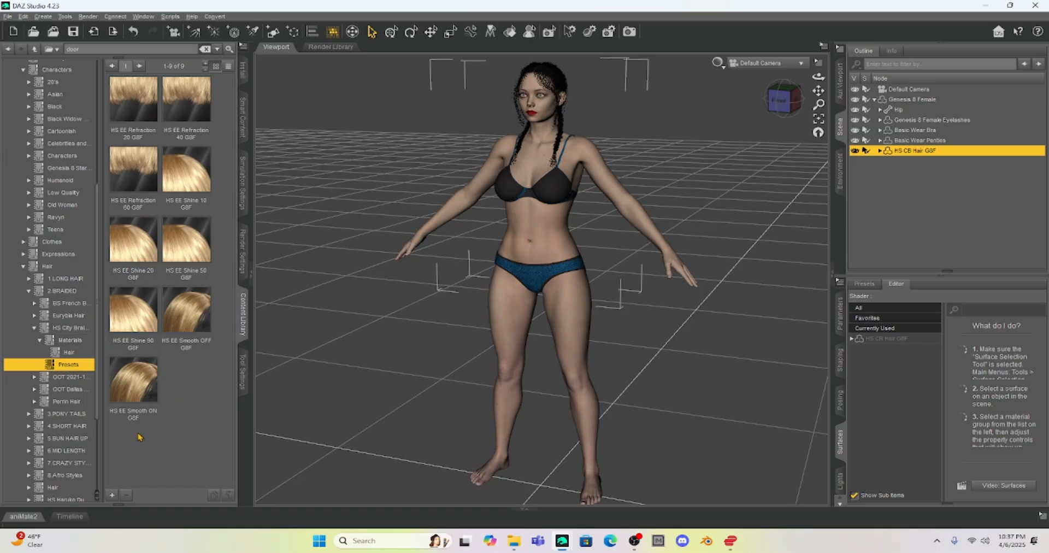
double_click(132, 387)
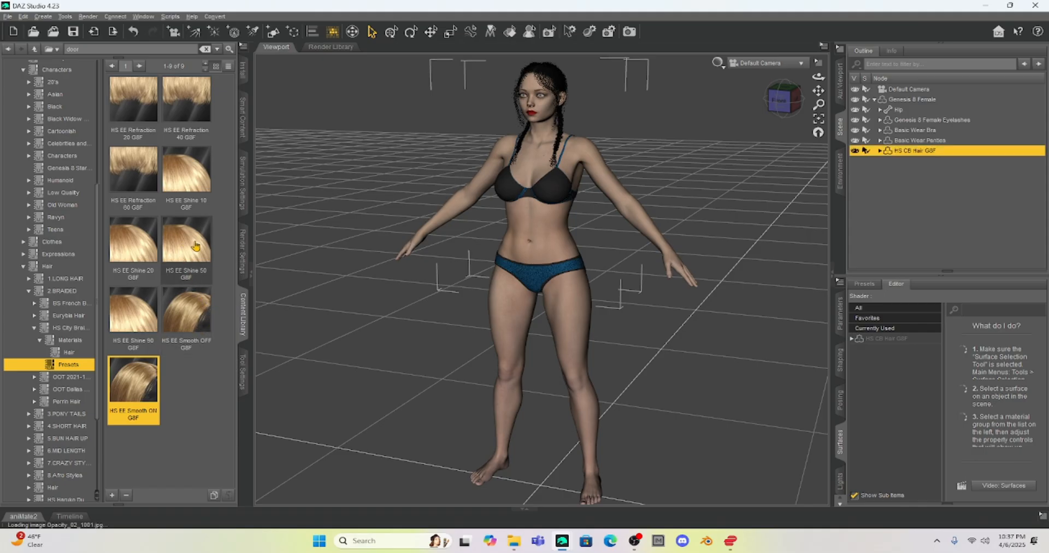
mouse_move(187, 249)
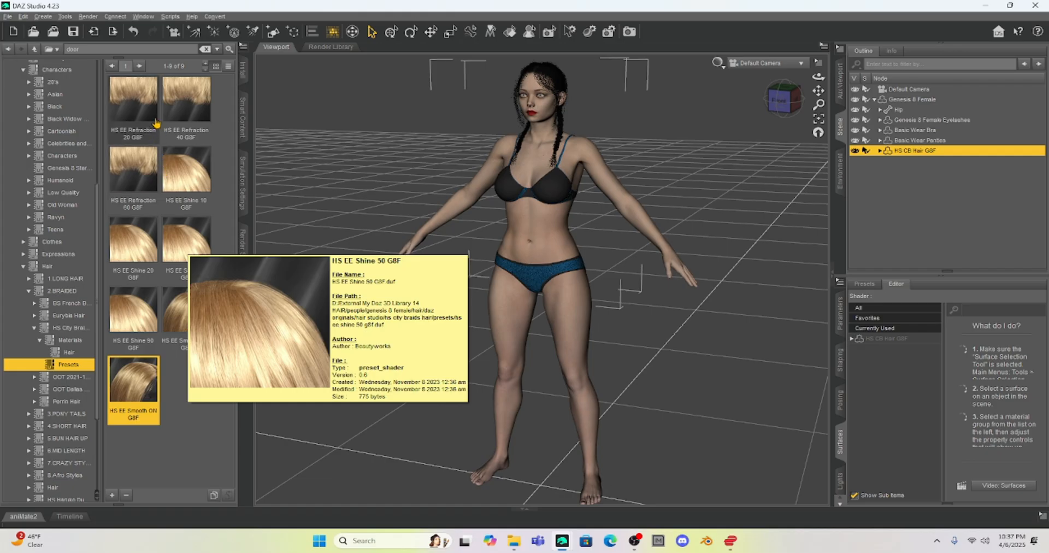
mouse_move(146, 110)
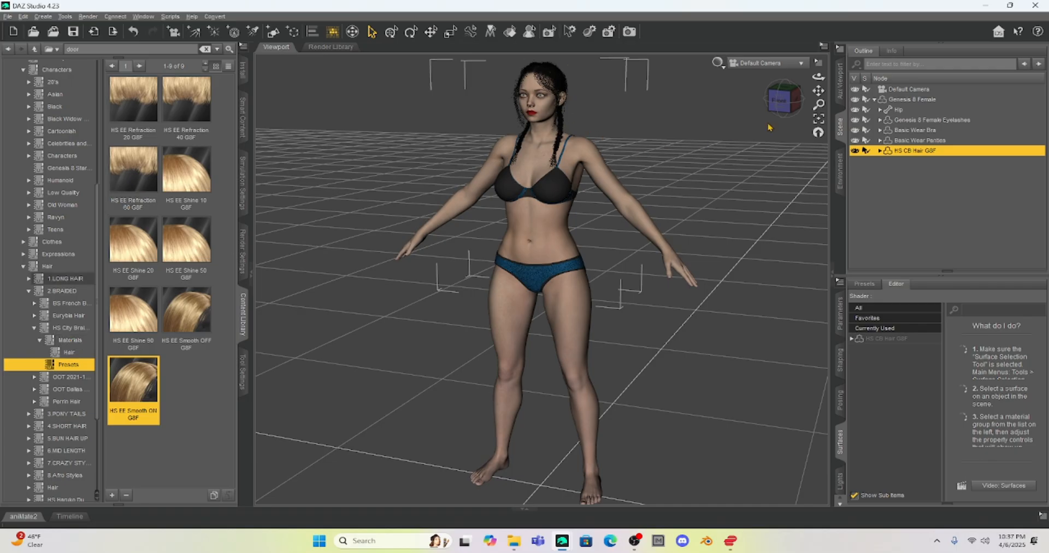
Examine the figure's face, makeup and braided hair up close from the front.
left_click_drag(818, 90, 821, 123)
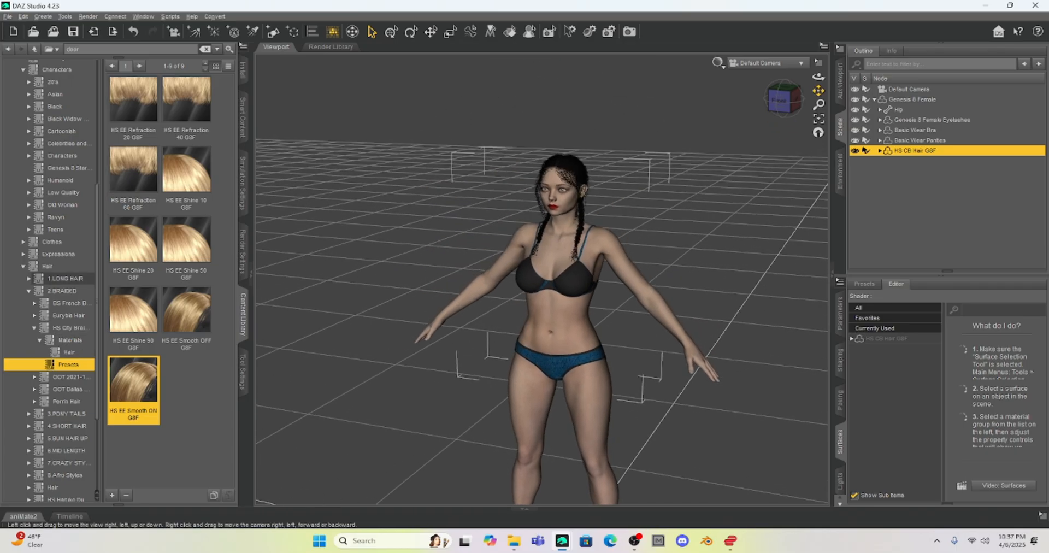
scroll(680, 211, "up", 6)
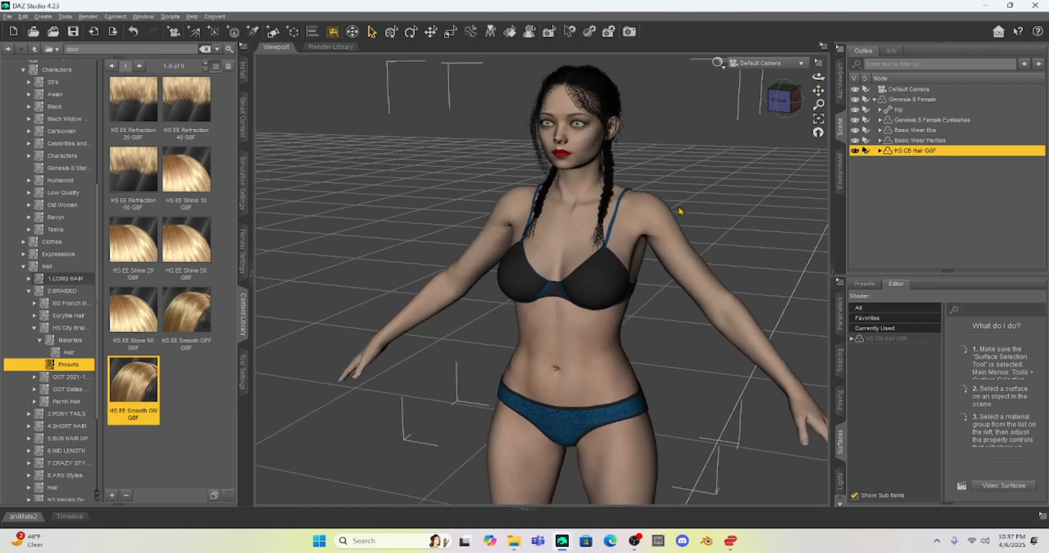
left_click(780, 101)
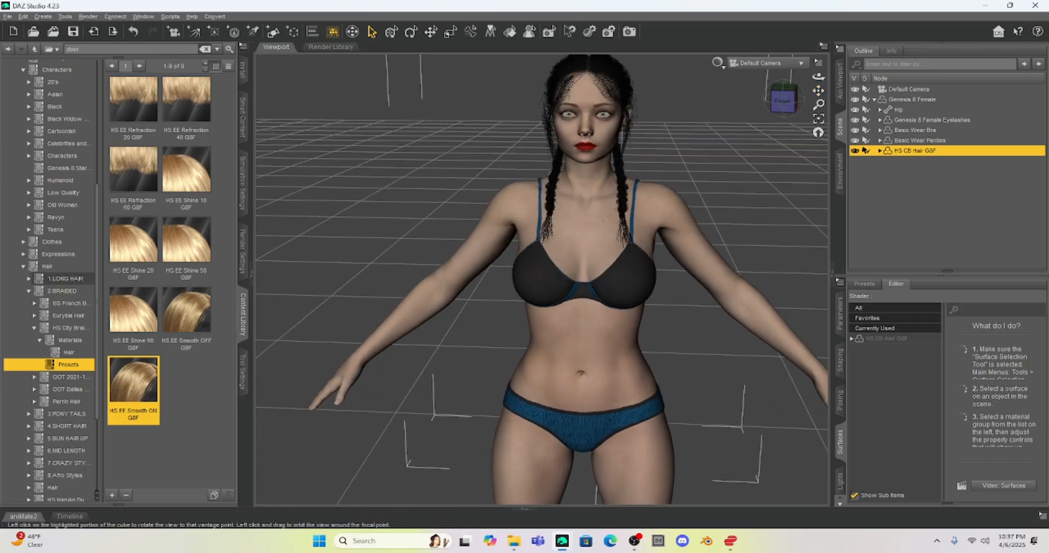
left_click_drag(818, 91, 785, 106)
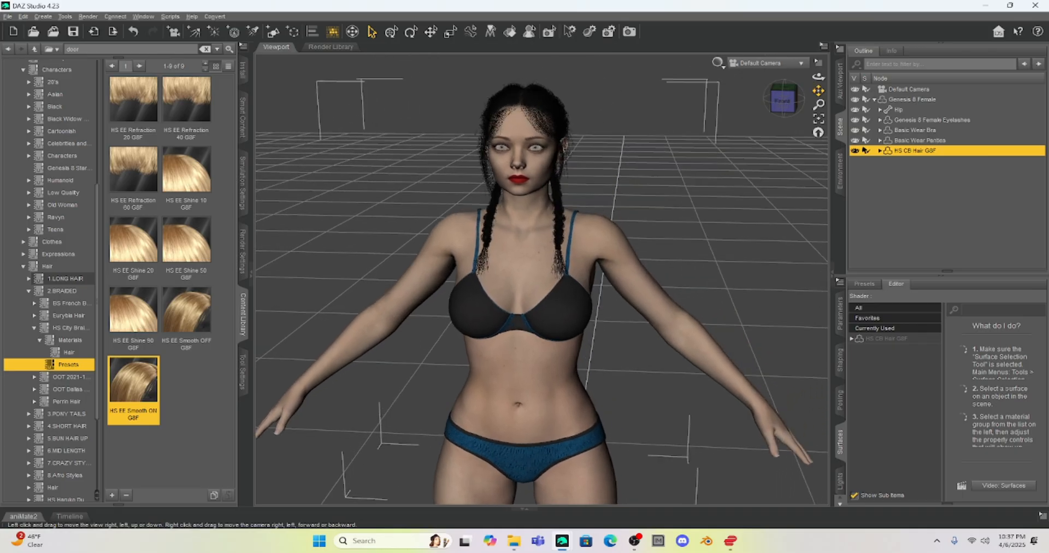
scroll(729, 198, "up", 2)
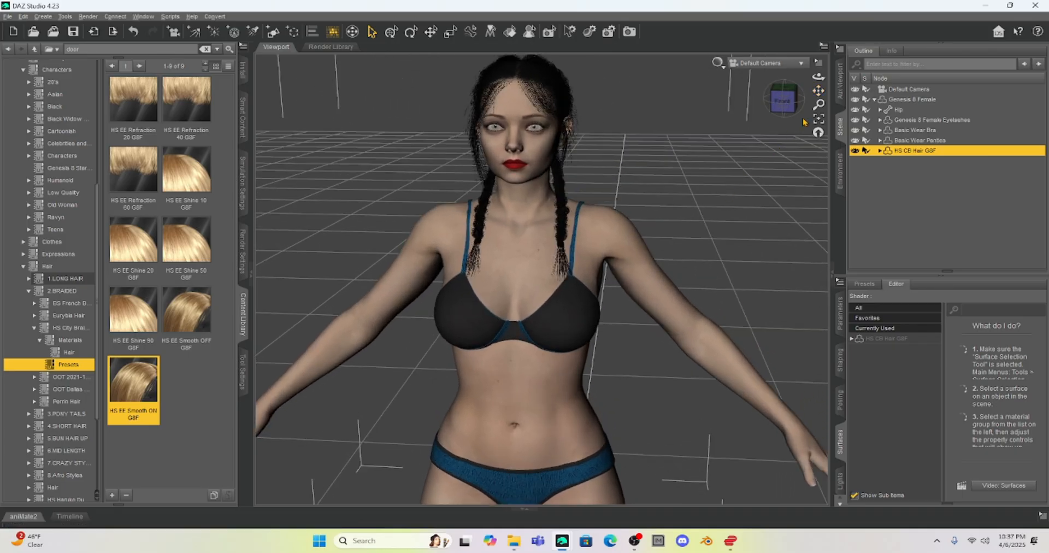
left_click_drag(818, 90, 816, 107)
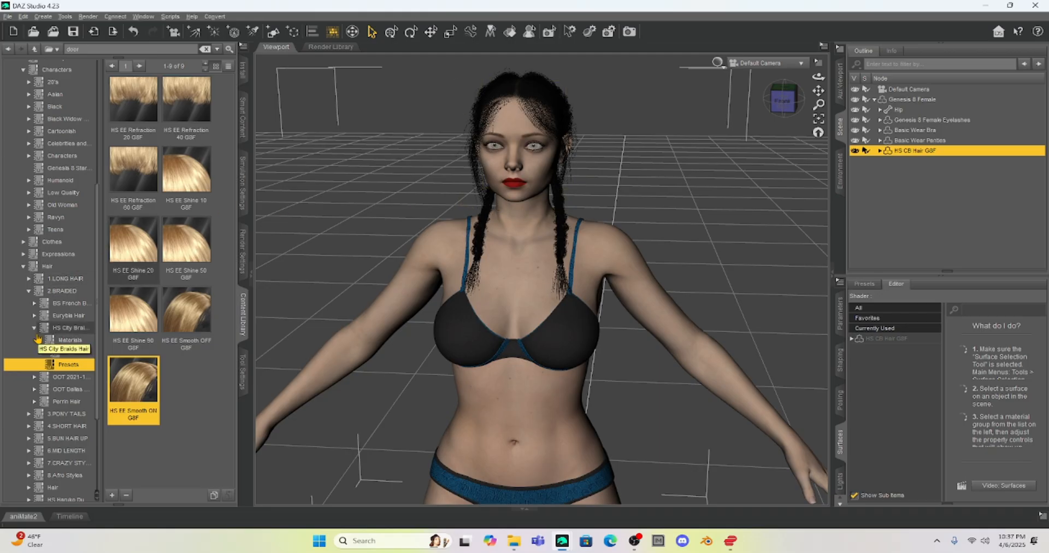
scroll(518, 283, "down", 2)
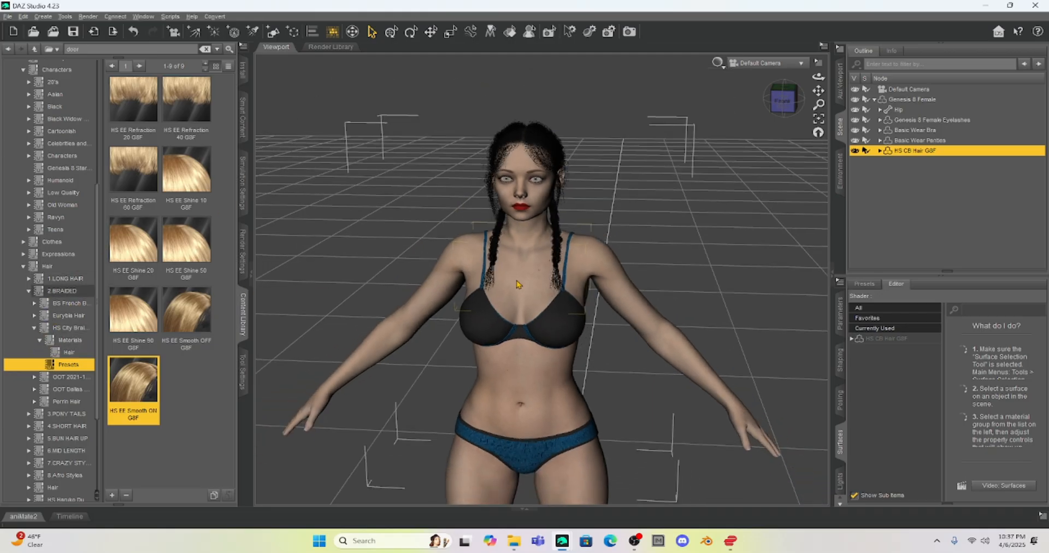
left_click_drag(818, 91, 492, 316)
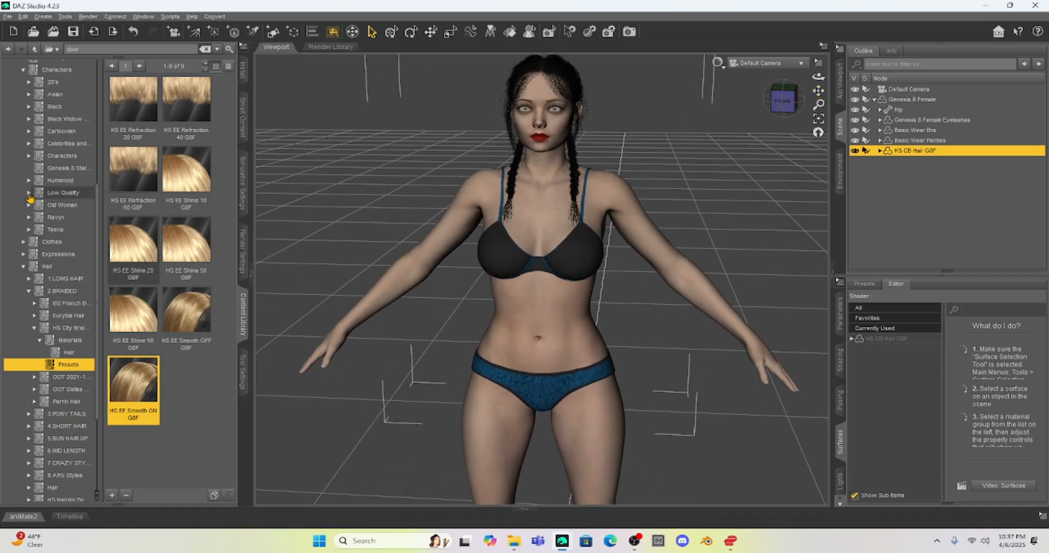
Find Elegance for Empire Dress in the Genesis 8 Female dresses and look over its dress and collar material presets.
left_click(23, 241)
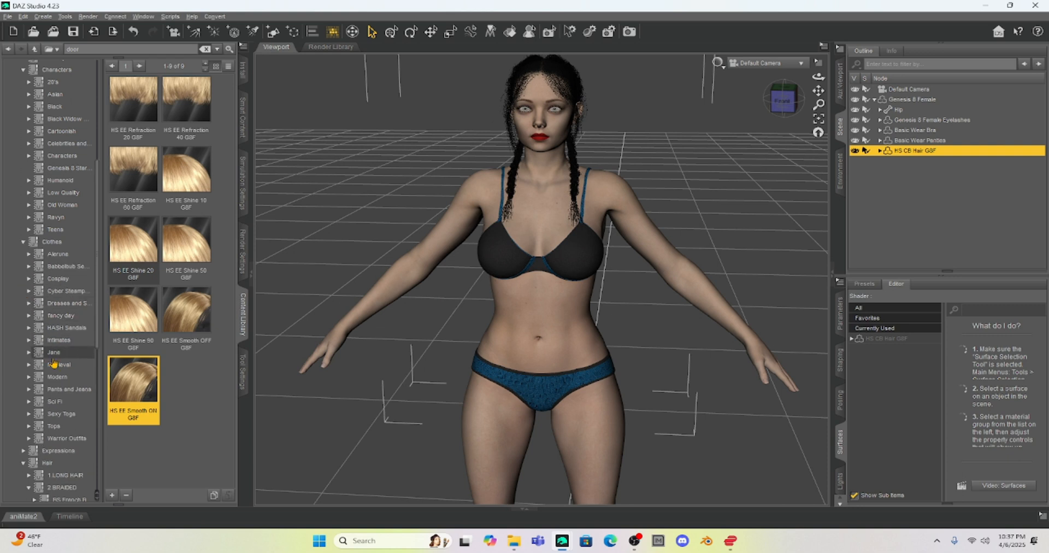
scroll(55, 306, "down", 2)
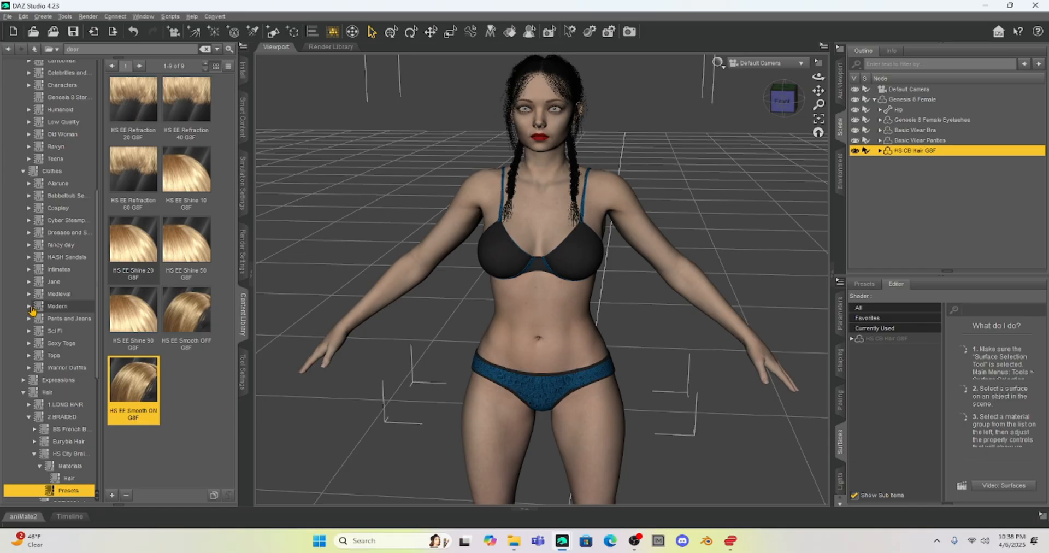
left_click(29, 233)
scroll(55, 257, "down", 6)
left_click(66, 292)
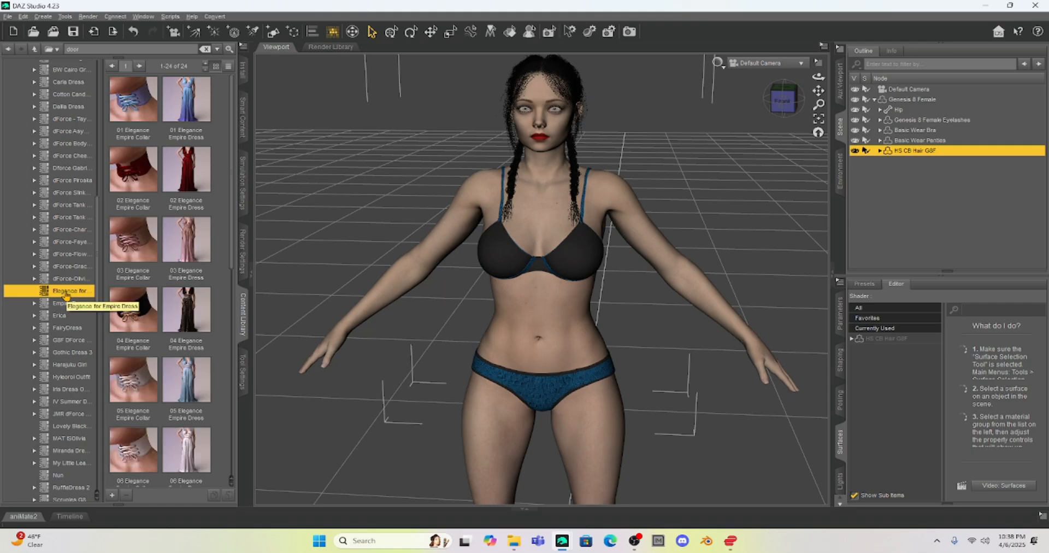
scroll(522, 235, "down", 4)
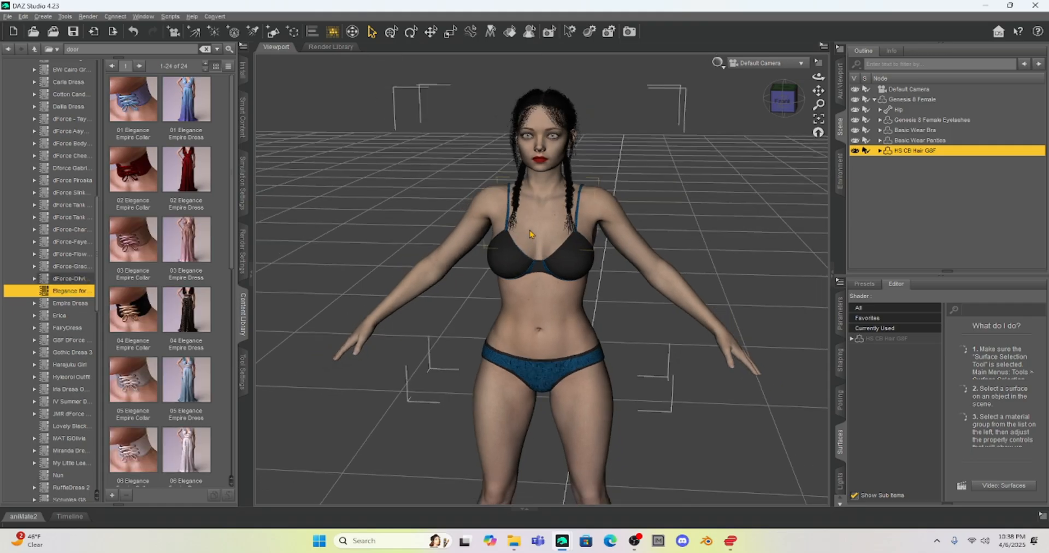
left_click_drag(817, 90, 820, 41)
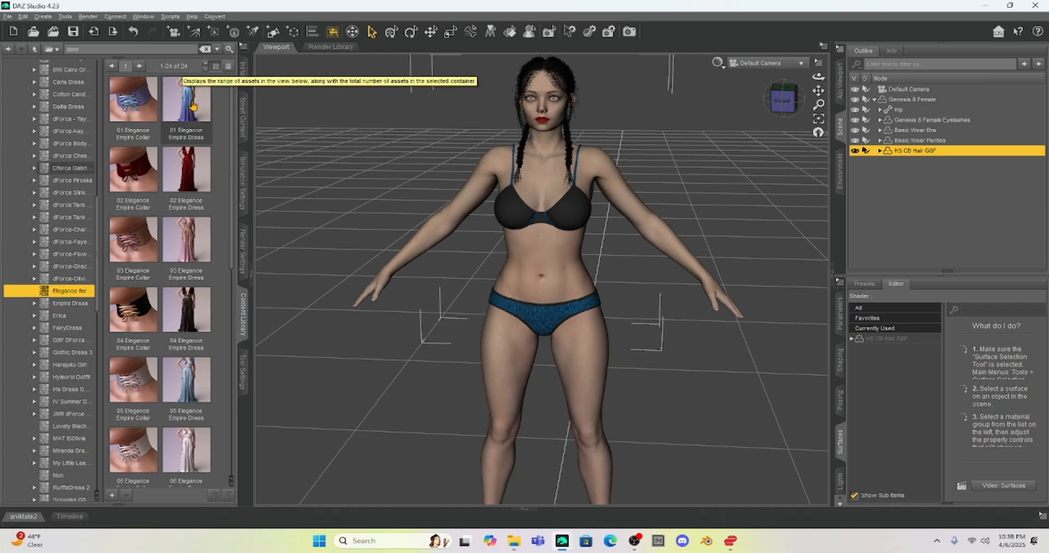
mouse_move(186, 105)
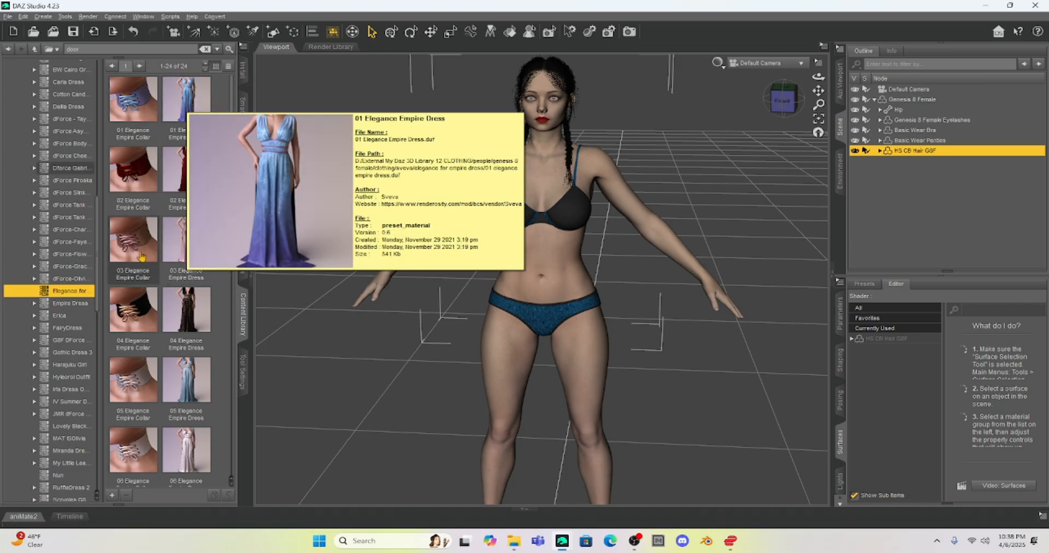
mouse_move(125, 312)
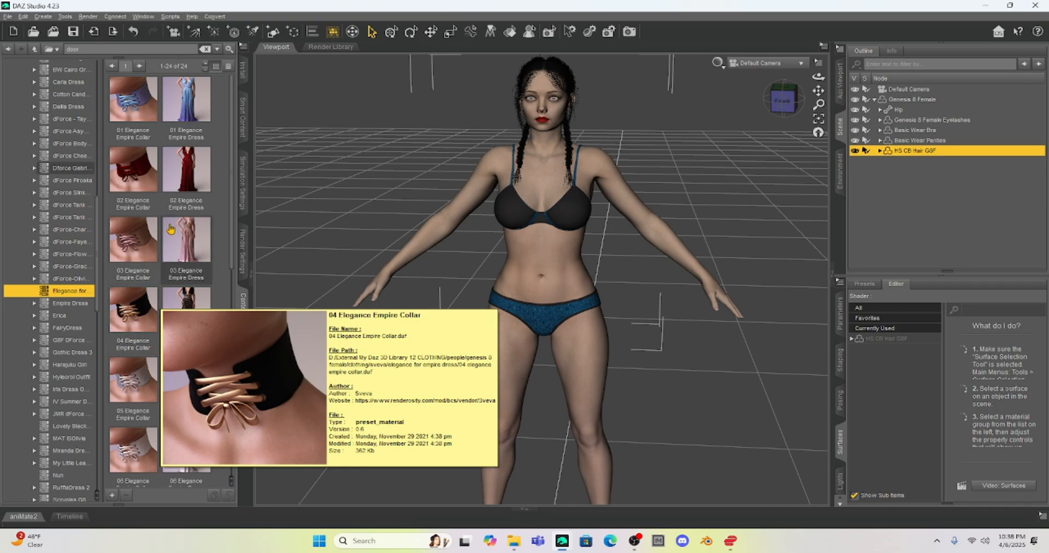
mouse_move(139, 238)
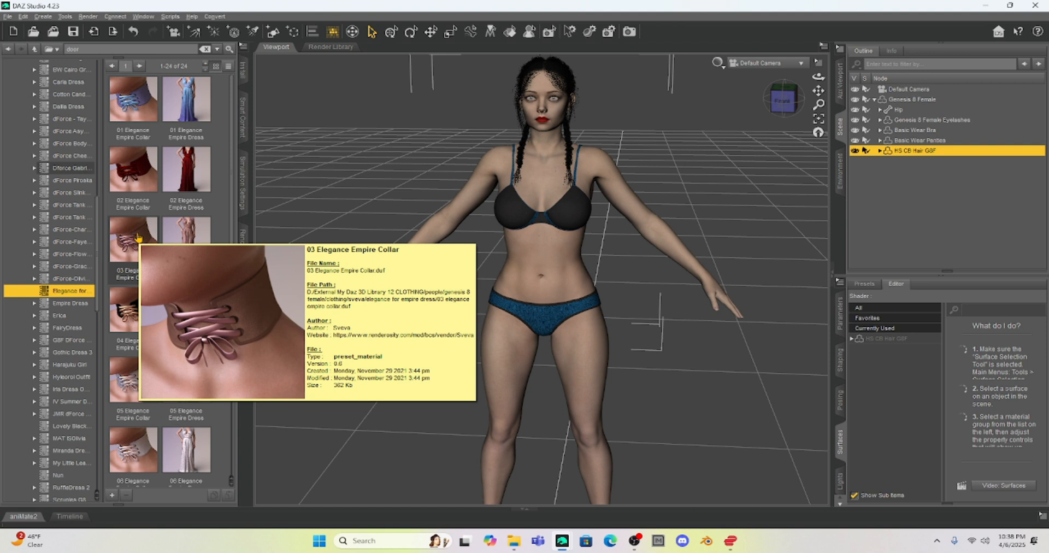
Load the Empire Collar and Empire Dress onto the Genesis 8 Female figure and hide the Basic Wear bra and panties.
left_click(572, 174)
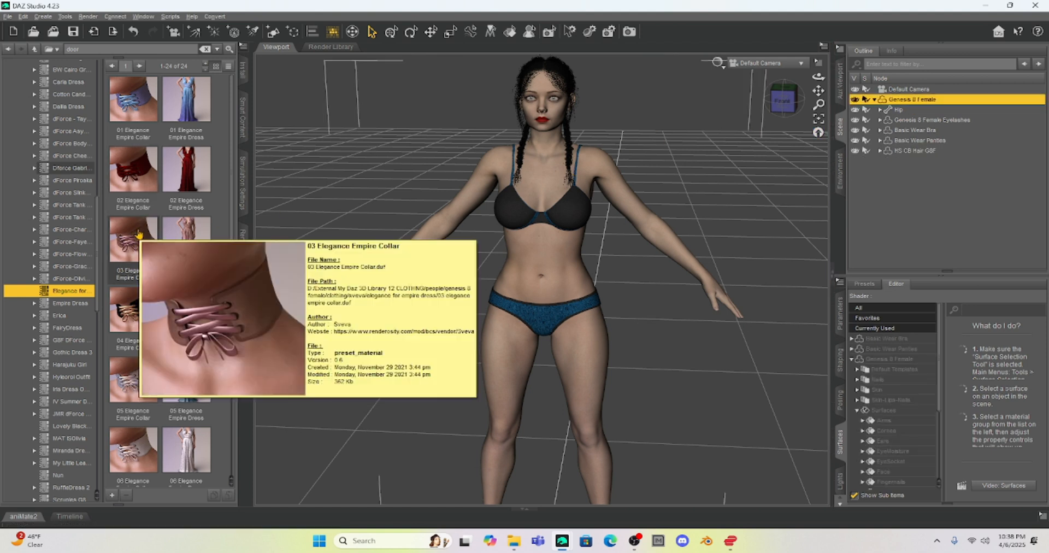
left_click(131, 236)
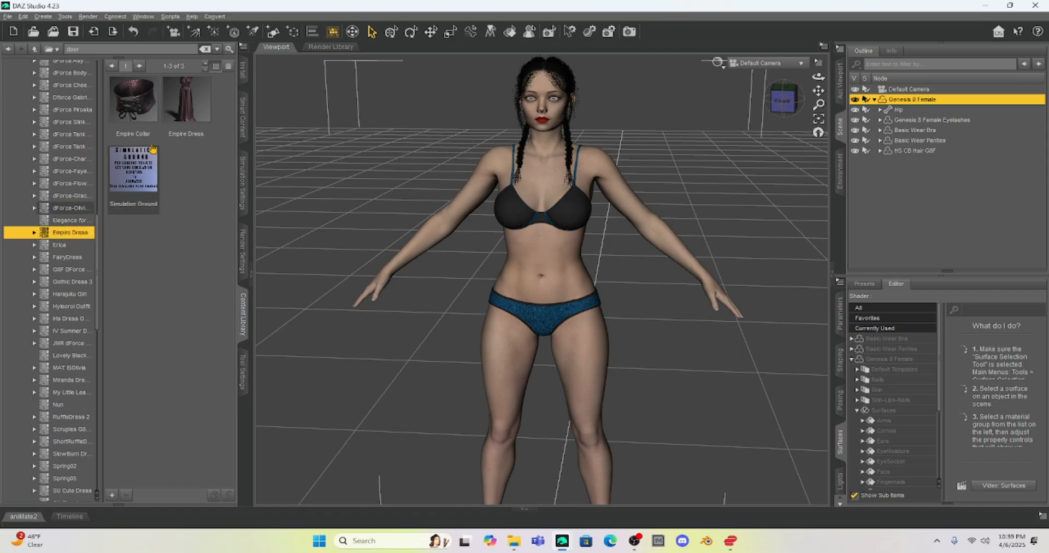
double_click(137, 103)
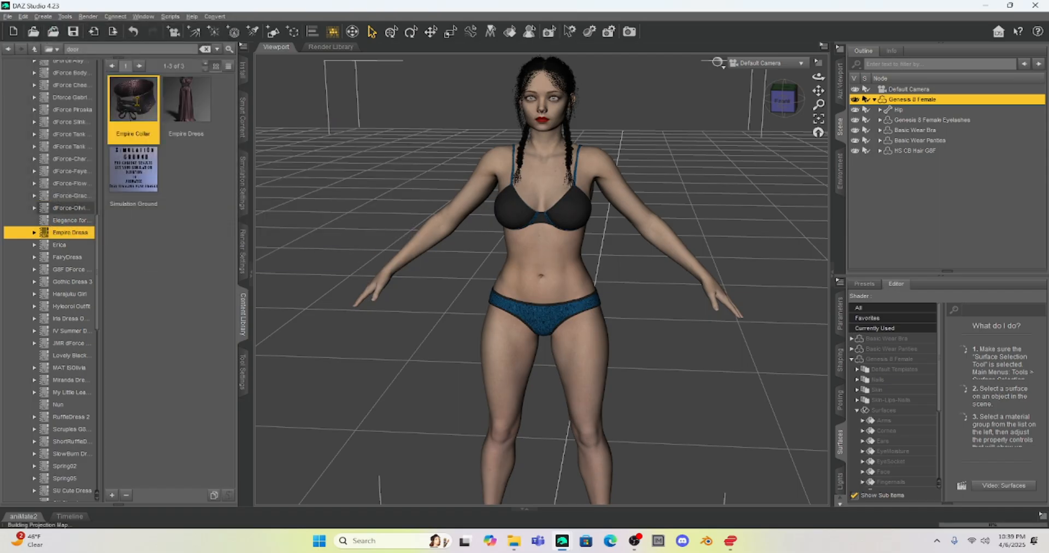
double_click(193, 113)
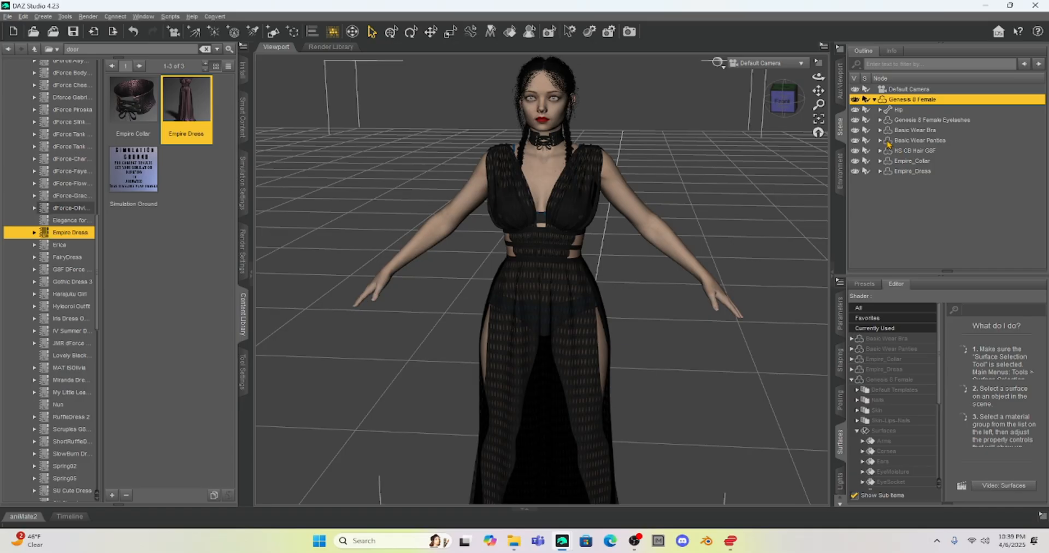
left_click(855, 130)
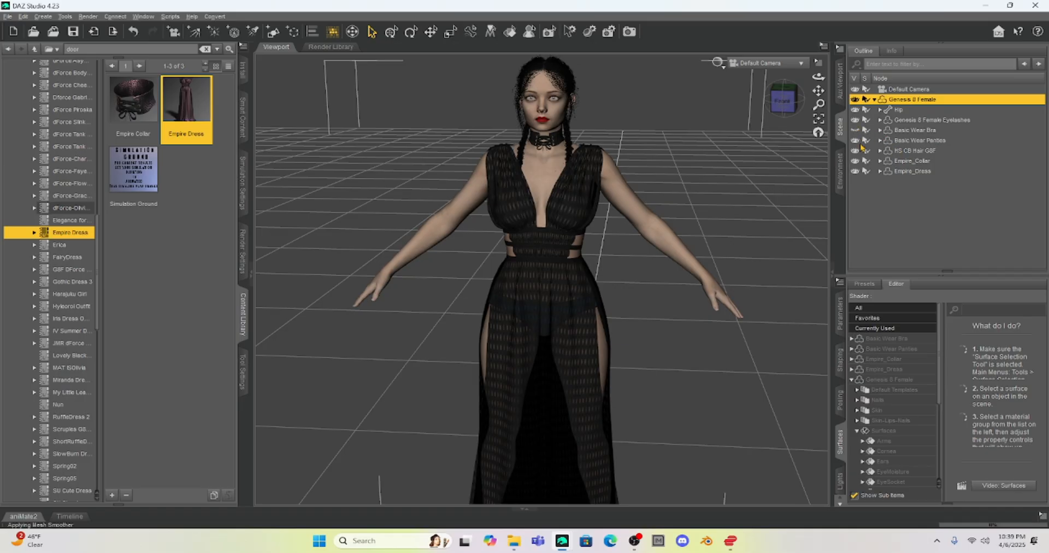
left_click(854, 141)
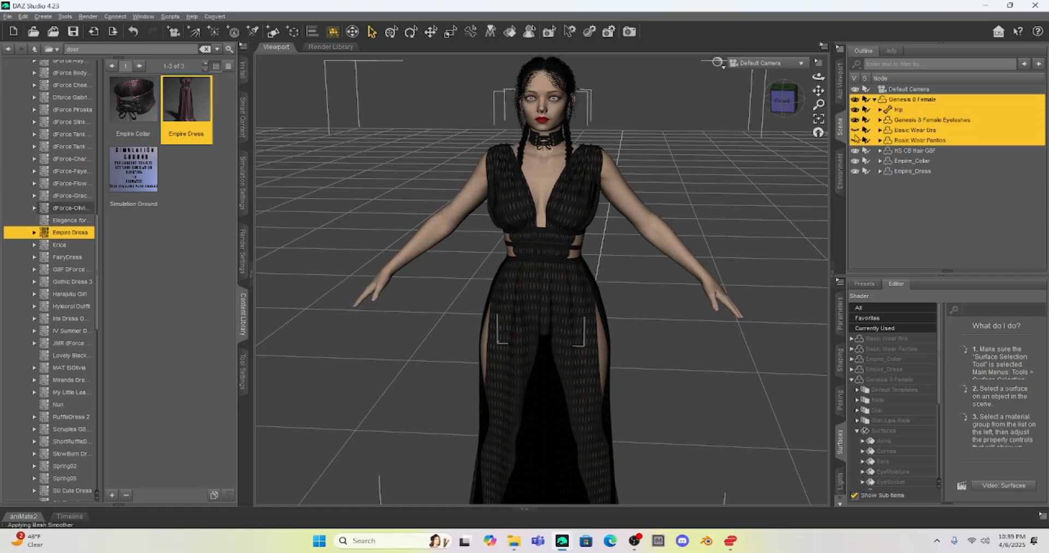
Apply the 03 Elegance Empire Collar material to the collar and the 03 Elegance Empire Dress material to the dress.
left_click(911, 161)
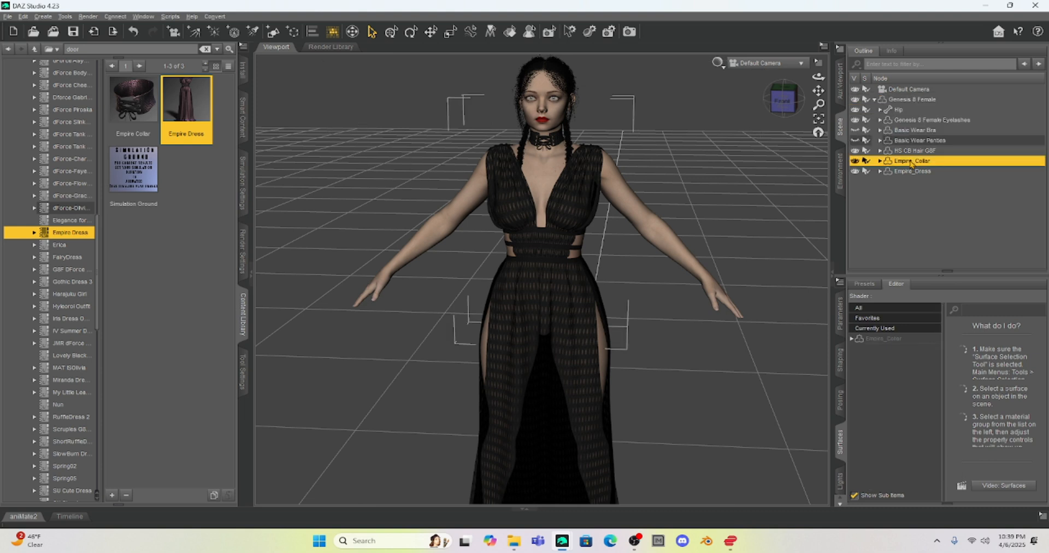
left_click(70, 220)
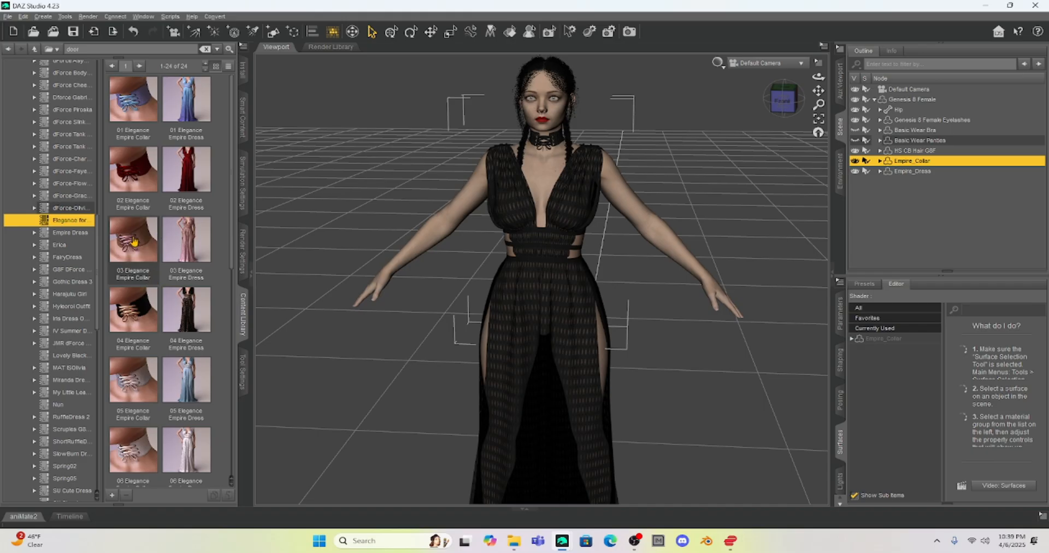
double_click(134, 242)
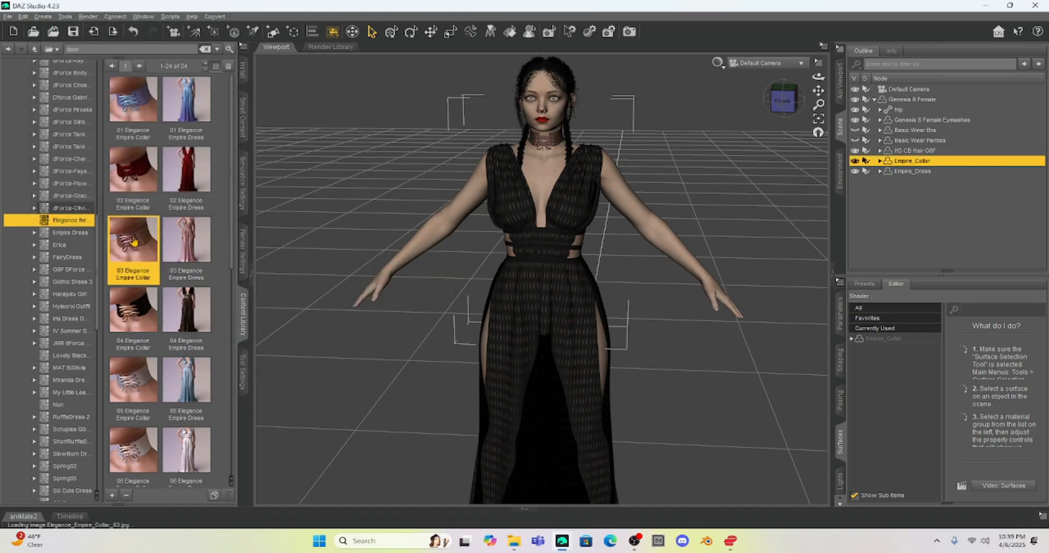
left_click(911, 172)
double_click(186, 241)
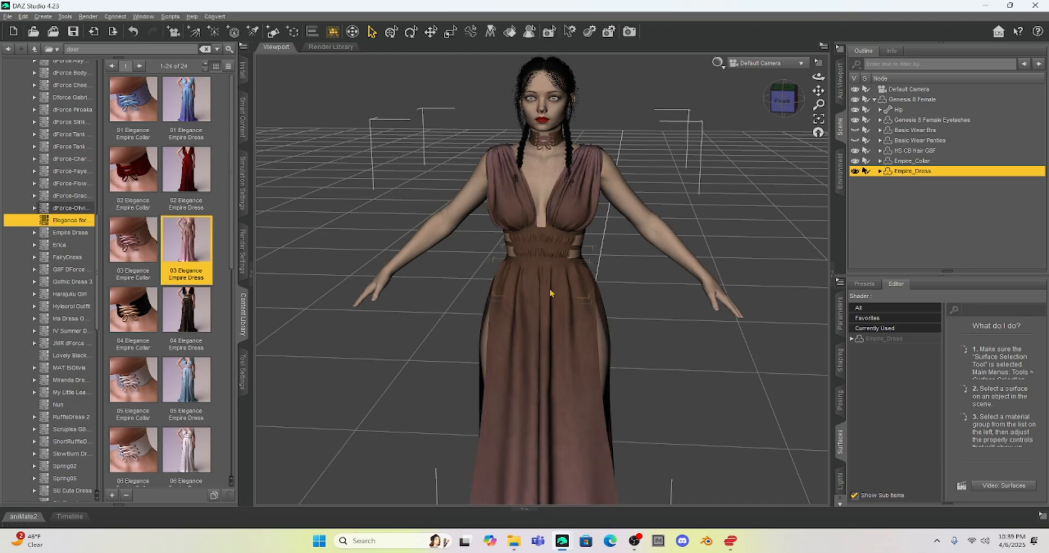
scroll(562, 278, "down", 3)
scroll(565, 280, "down", 2)
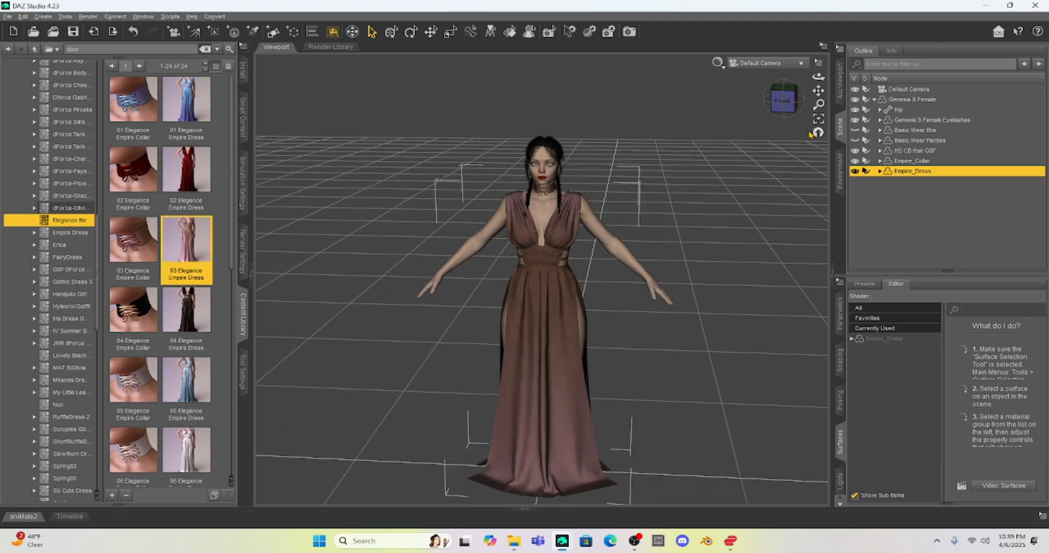
left_click_drag(818, 92, 817, 135)
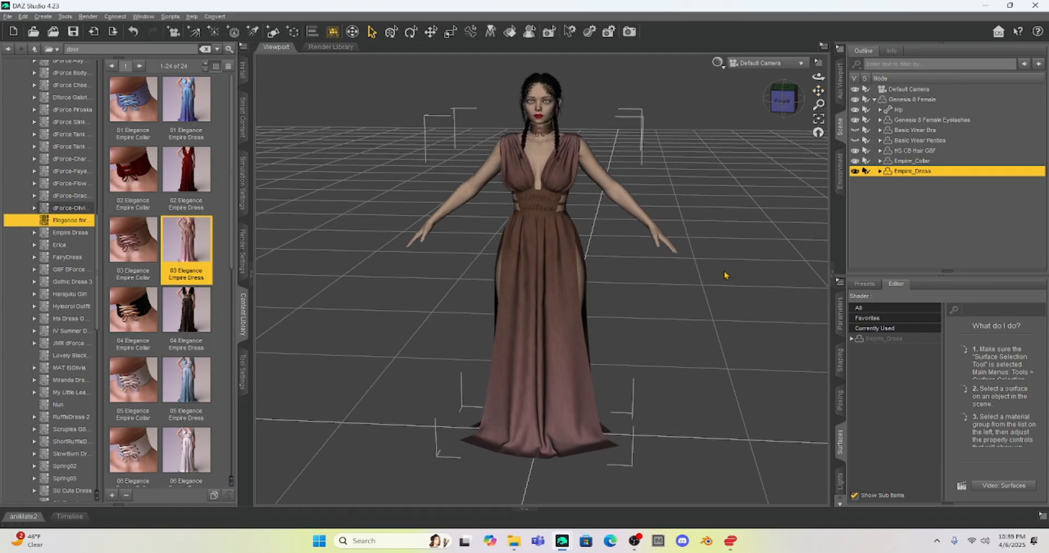
scroll(725, 274, "up", 2)
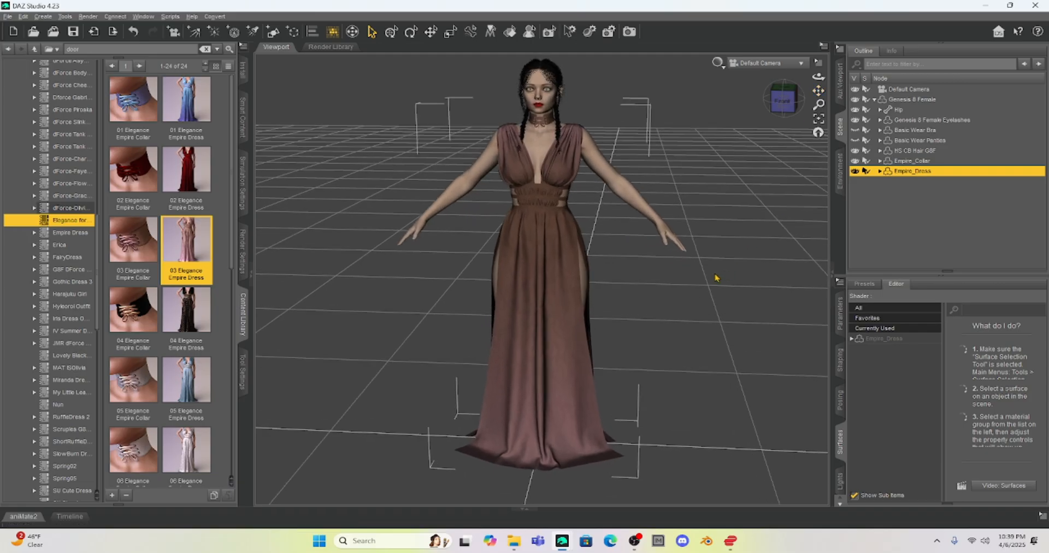
mouse_move(175, 259)
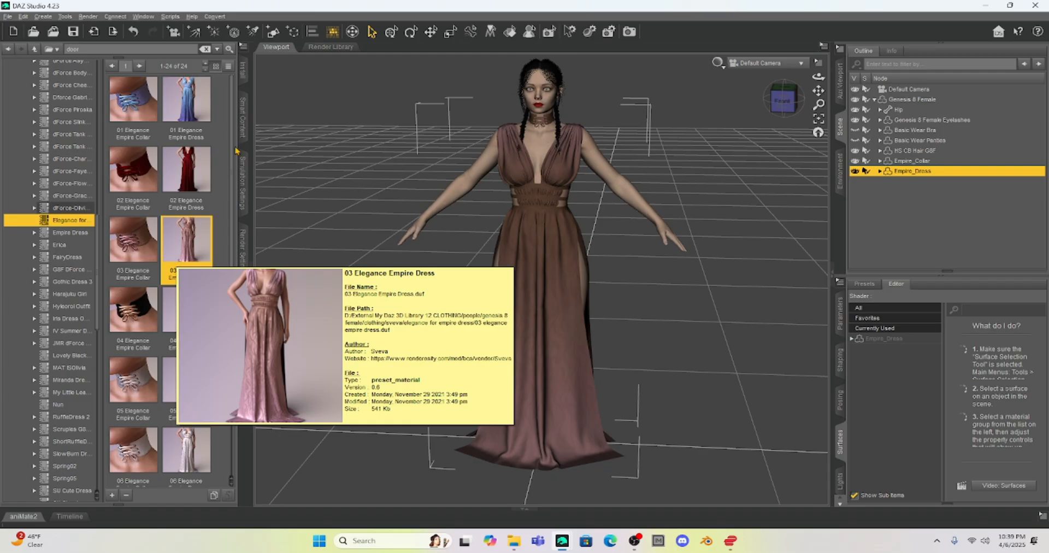
Find the Simply Standing female poses in the standing poses for Genesis 8 Female.
left_click(242, 178)
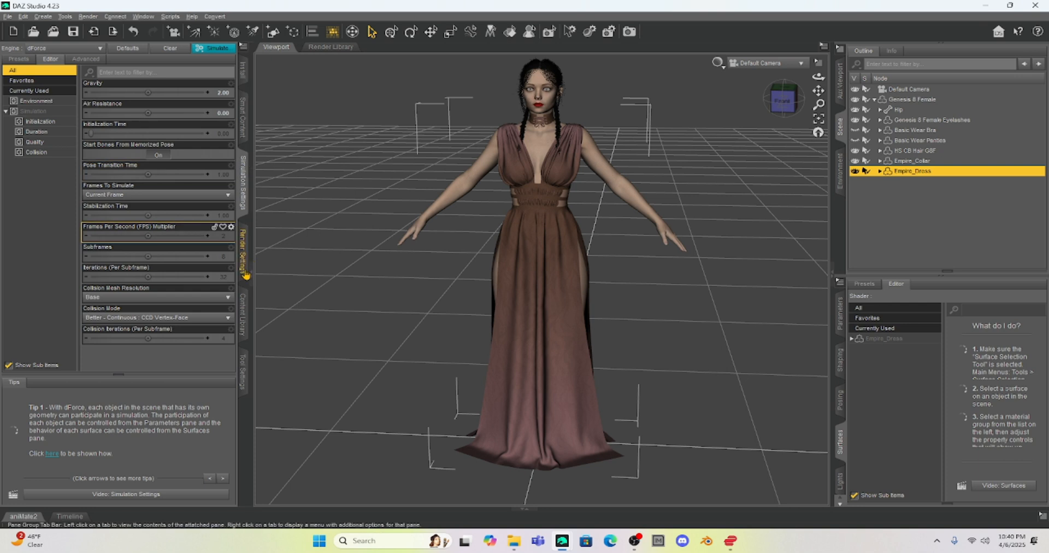
left_click(243, 313)
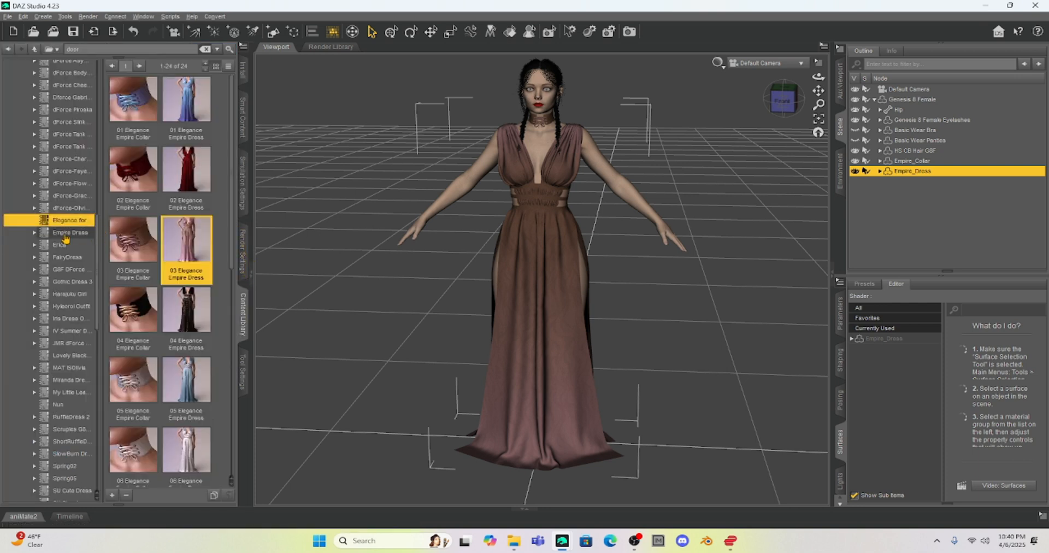
scroll(65, 237, "up", 10)
scroll(49, 197, "up", 5)
scroll(48, 199, "down", 6)
left_click(24, 208)
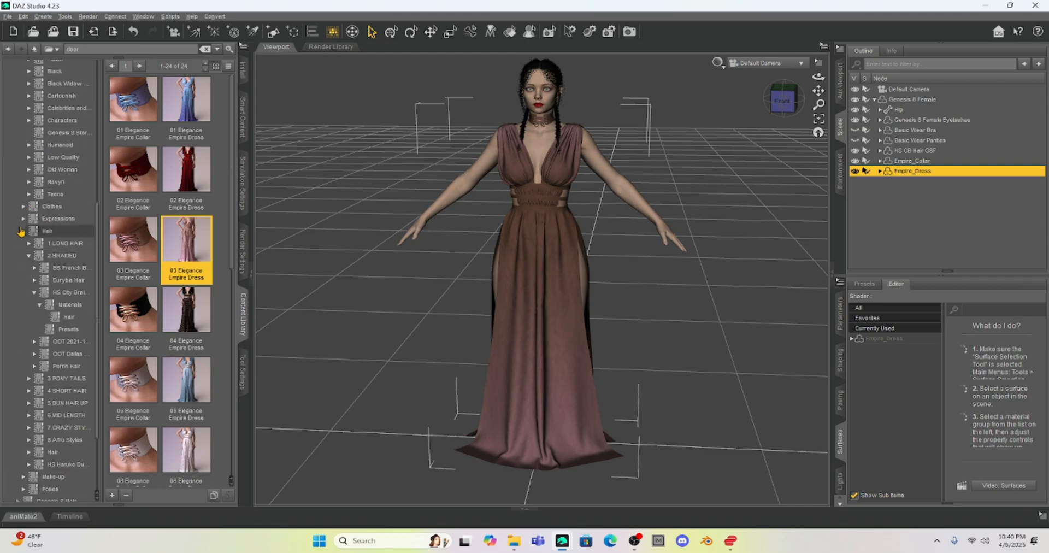
left_click(20, 232)
left_click(23, 230)
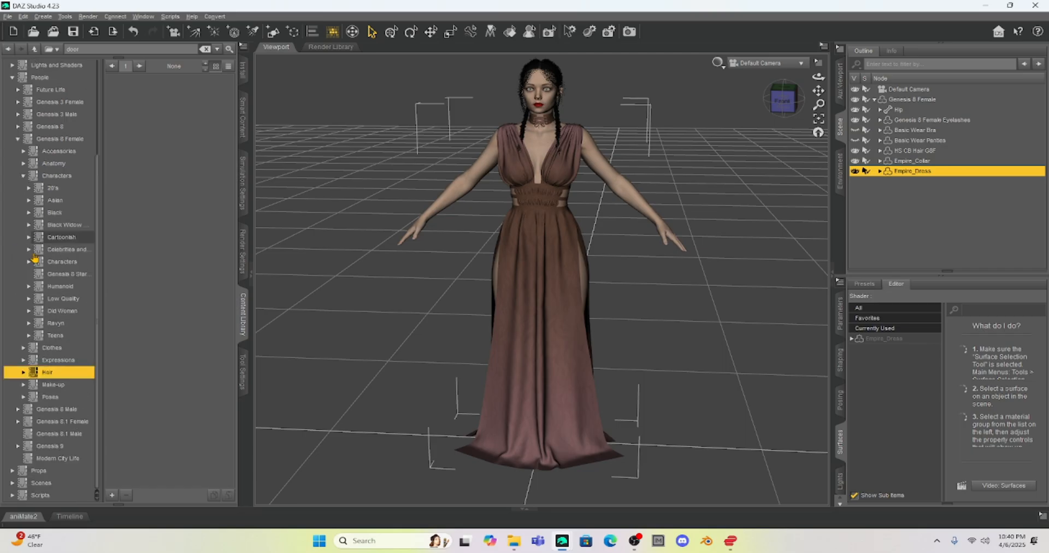
left_click(22, 397)
scroll(50, 200, "down", 5)
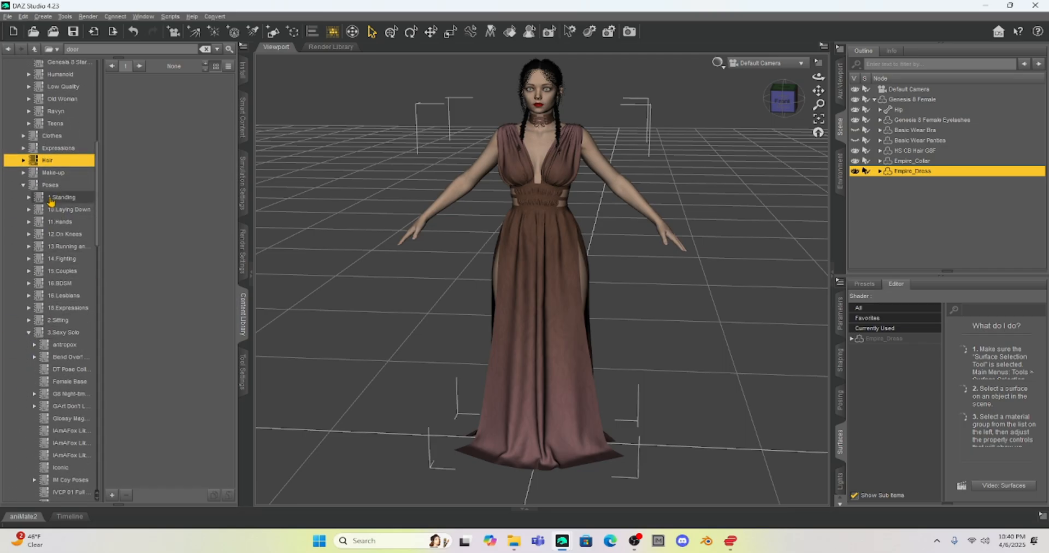
left_click(29, 198)
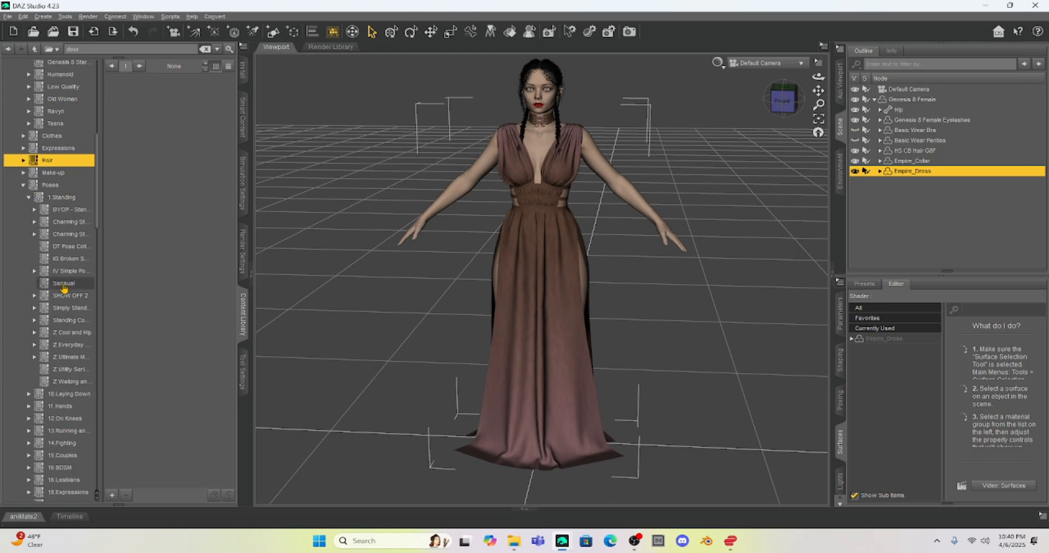
scroll(63, 287, "down", 2)
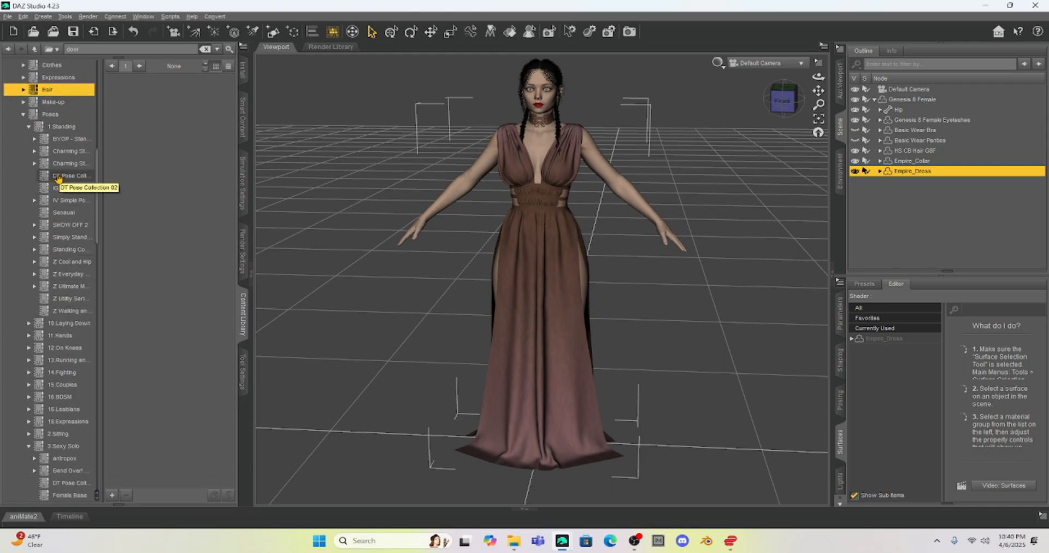
left_click(33, 237)
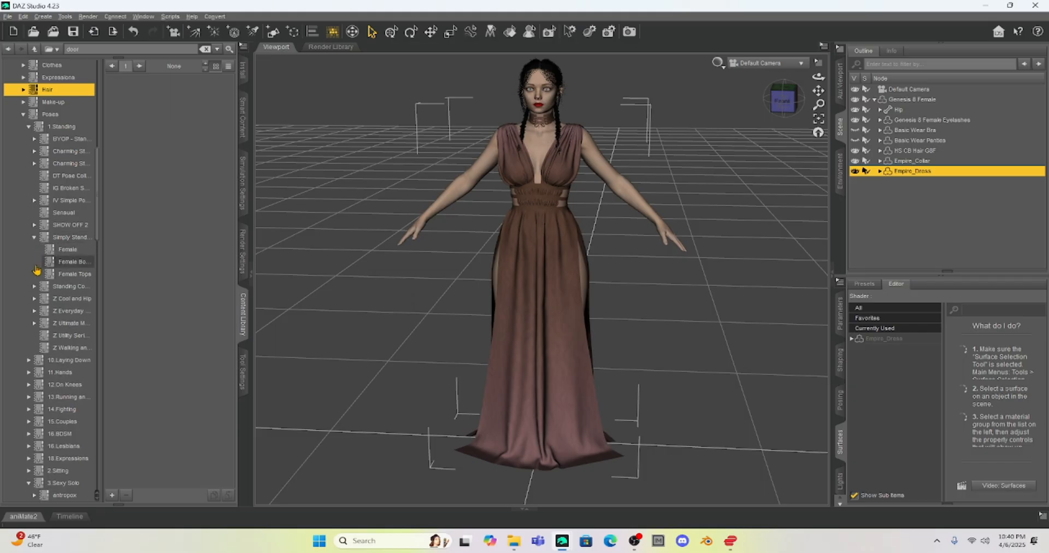
left_click(68, 251)
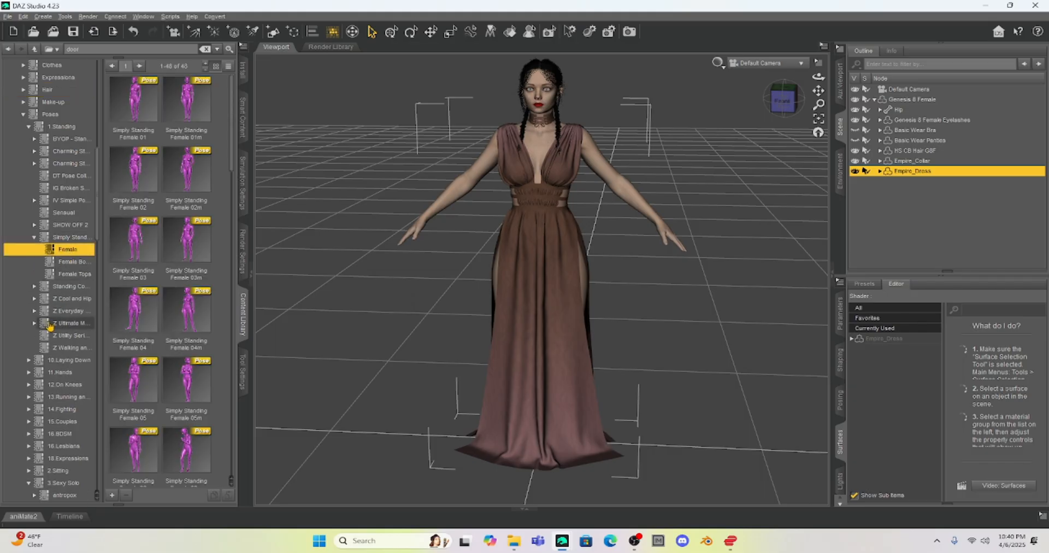
Apply the Simply Standing Female 02m pose to the Genesis 8 Female figure and look at it from an angle.
mouse_move(188, 302)
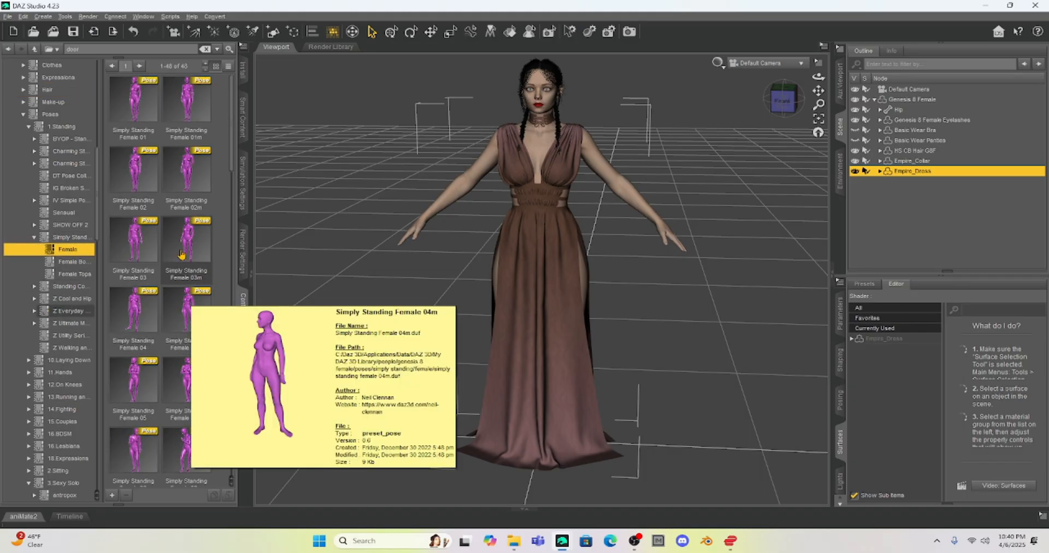
double_click(191, 168)
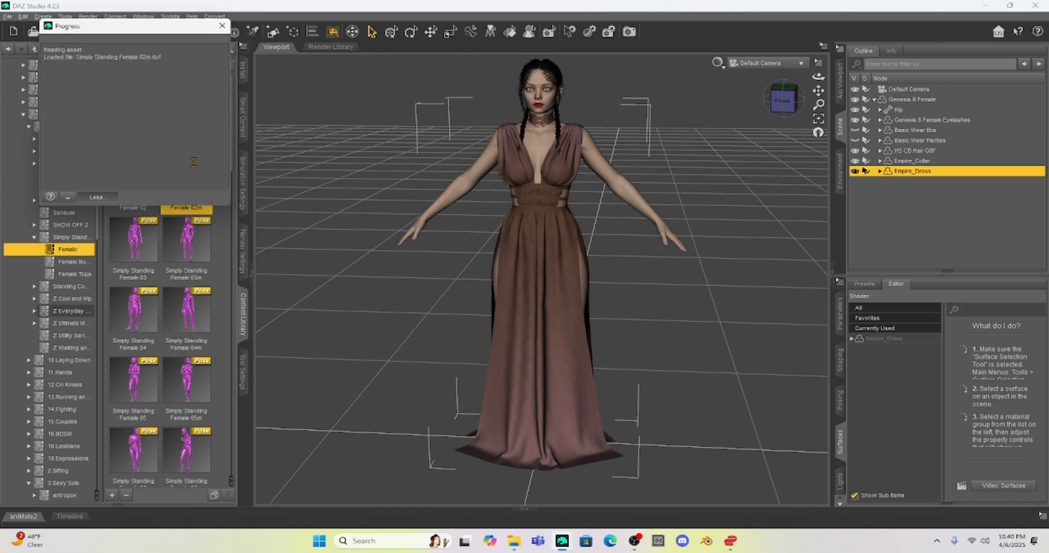
mouse_move(194, 168)
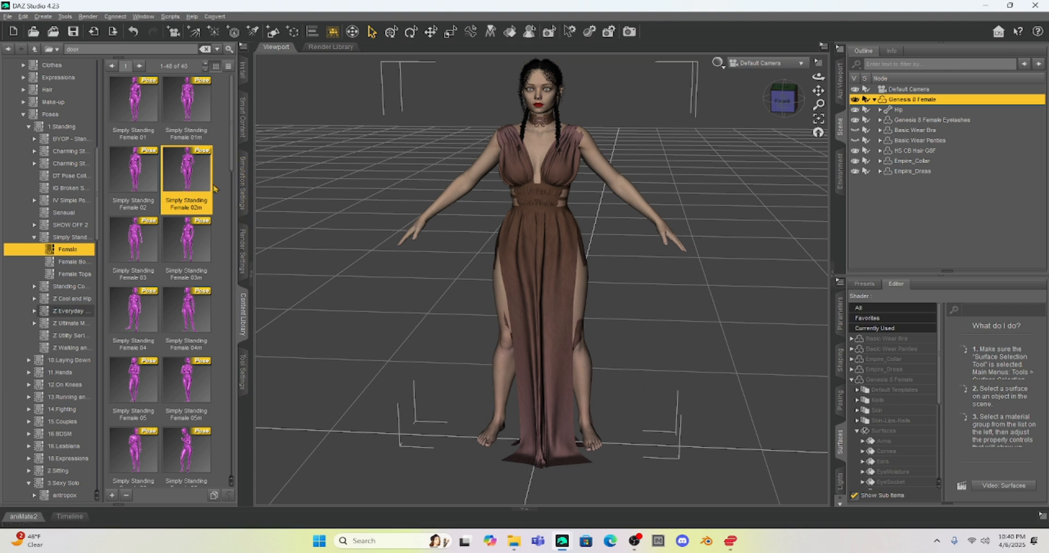
double_click(184, 157)
left_click(786, 103)
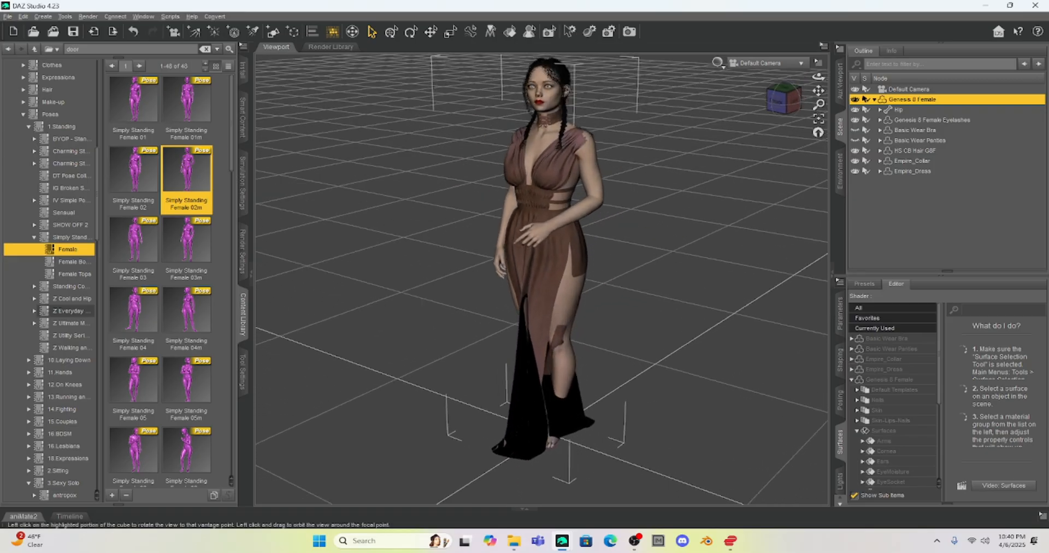
left_click_drag(819, 90, 811, 105)
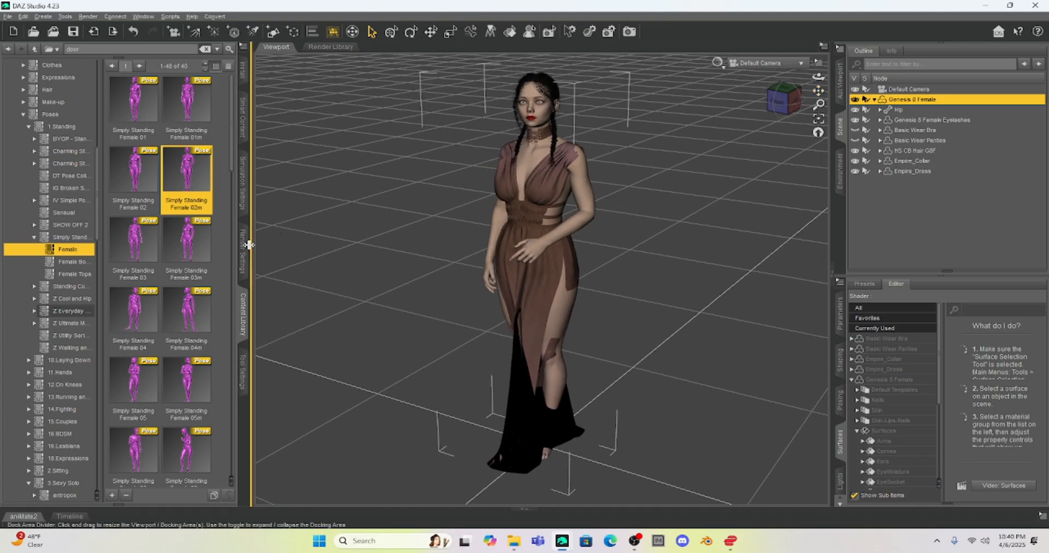
Run the dForce simulation so the dress drapes over the posed figure, and look over the result.
left_click(243, 180)
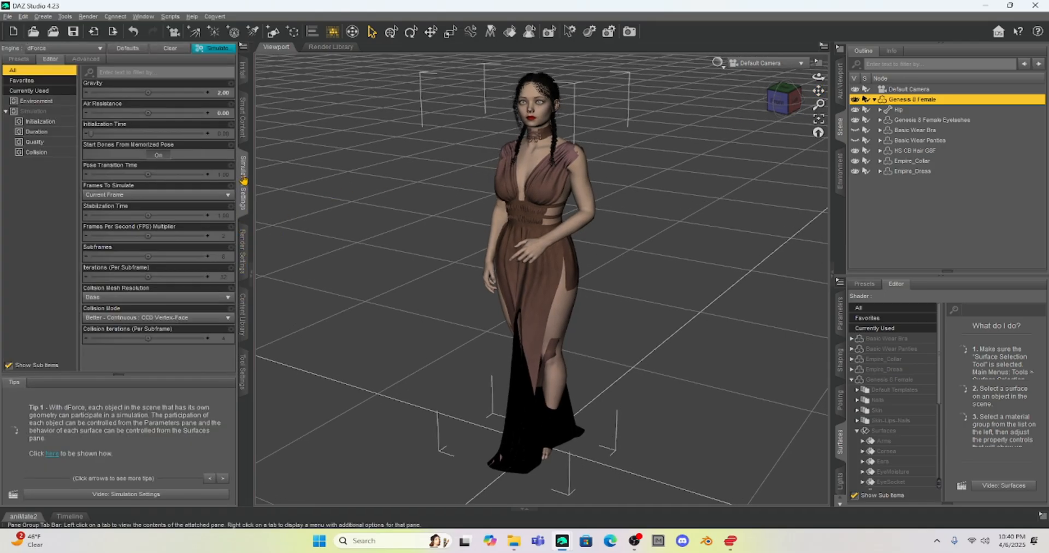
left_click(217, 49)
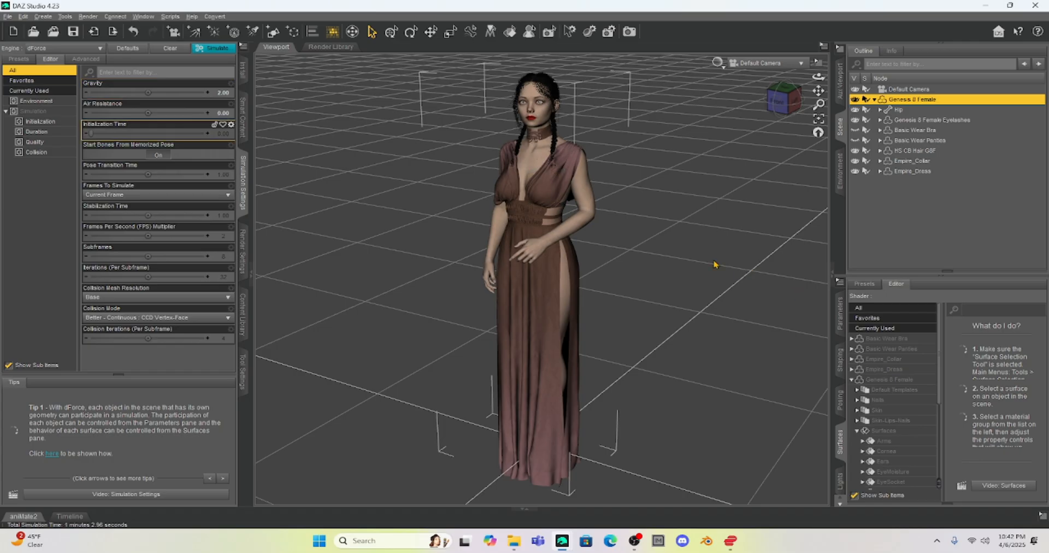
left_click(773, 102)
left_click_drag(781, 100, 557, 83)
left_click_drag(783, 103, 816, 85)
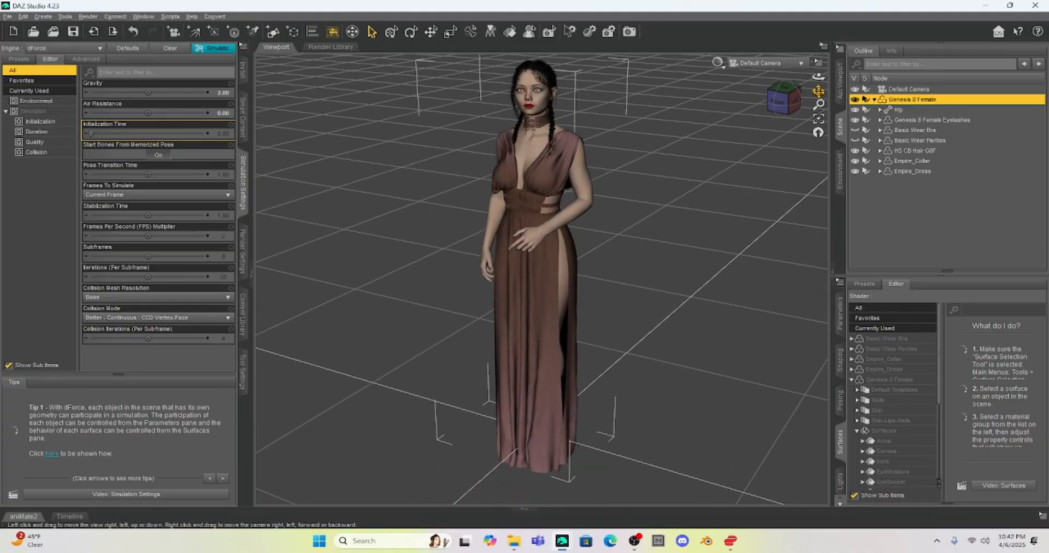
Move the Genesis 8 Female figure off-centre along the X axis, with its Z Translate at 1.23.
left_click(839, 311)
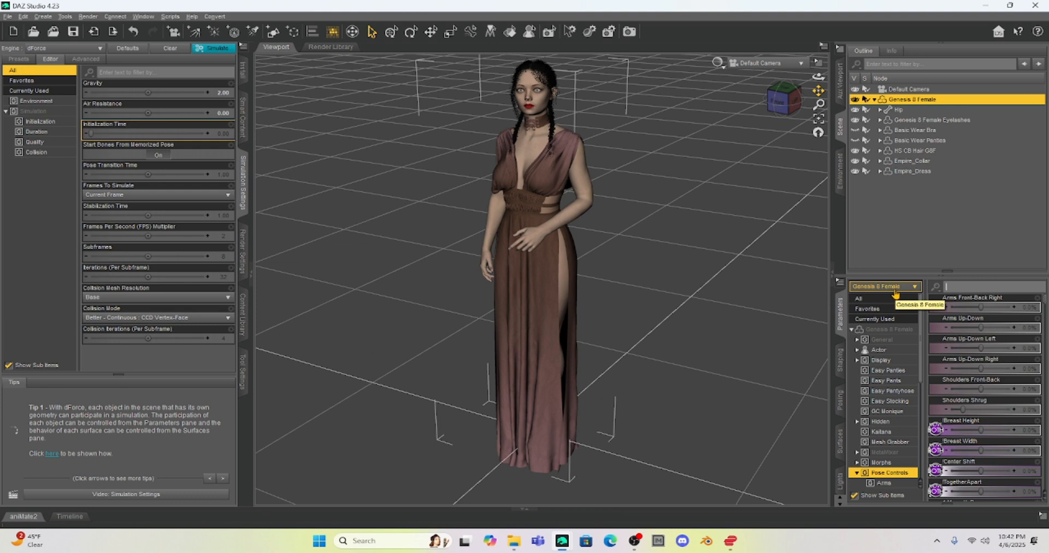
left_click(896, 329)
mouse_move(981, 307)
left_mouse_down()
mouse_move(968, 307)
mouse_move(981, 307)
left_mouse_up()
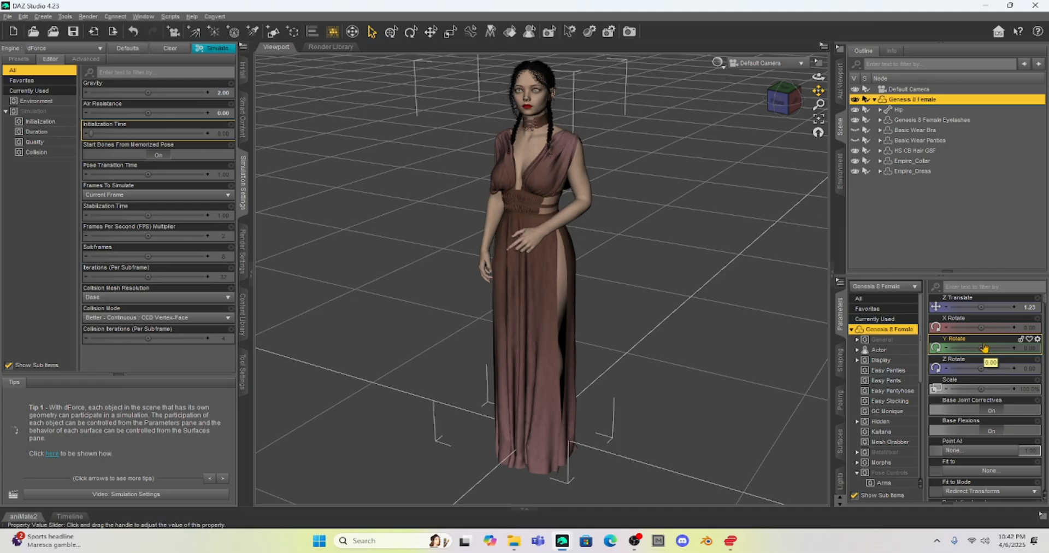
scroll(982, 350, "up", 2)
left_click_drag(981, 307, 1000, 307)
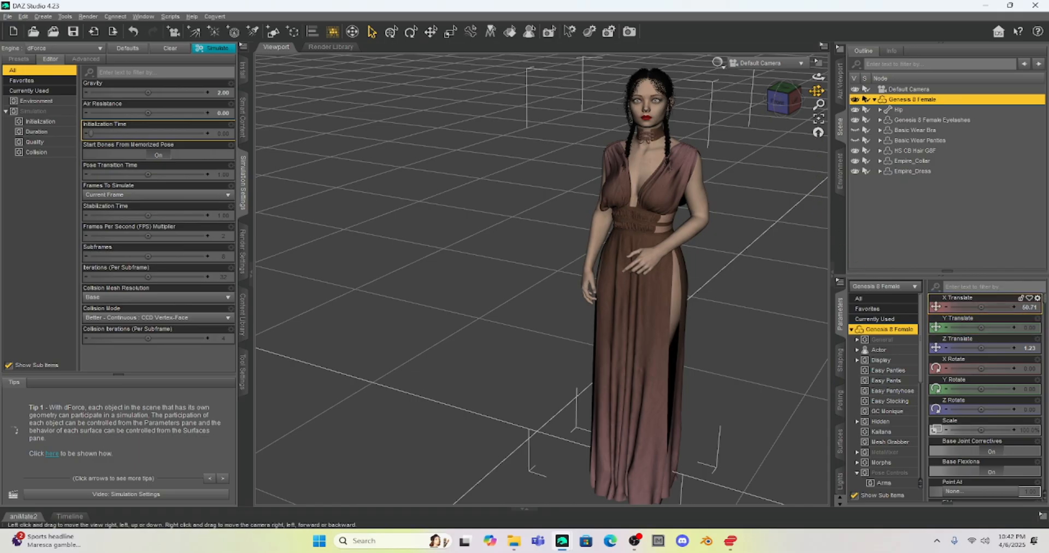
left_click_drag(818, 90, 813, 90)
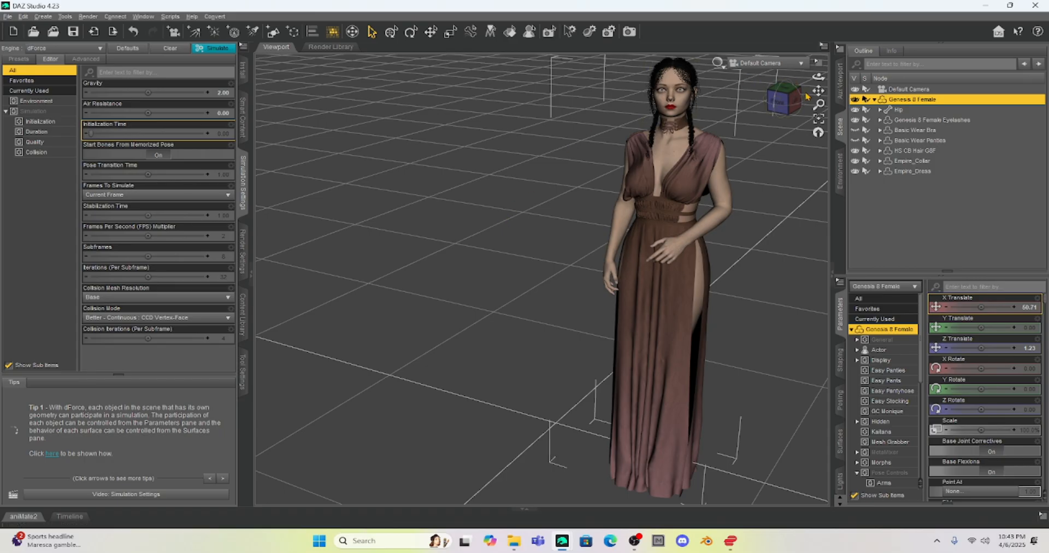
Clear the selection and look through the Characters category of the Genesis 8 Female content.
left_click_drag(818, 90, 801, 96)
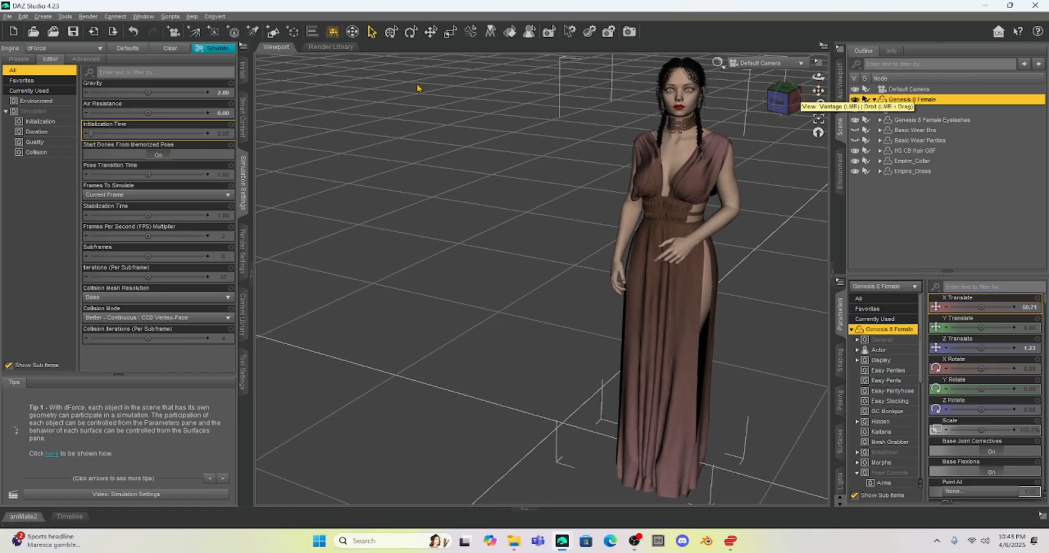
left_click(442, 132)
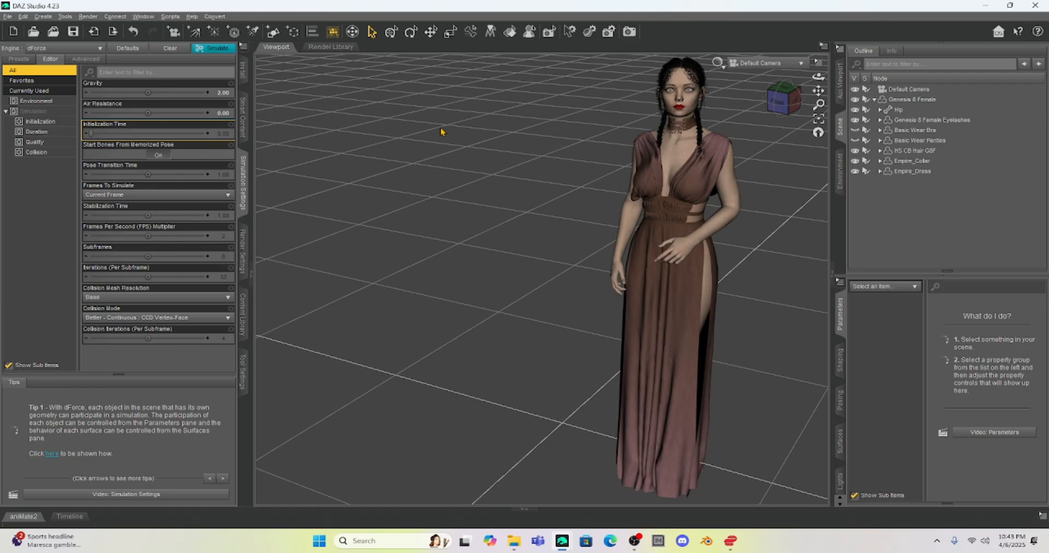
left_click(242, 314)
left_click(18, 263)
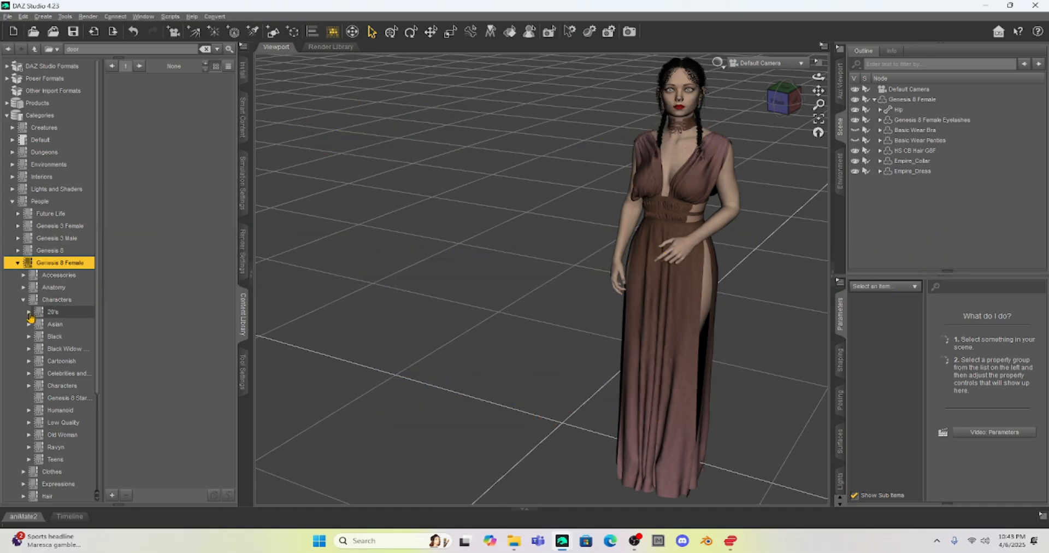
left_click(29, 386)
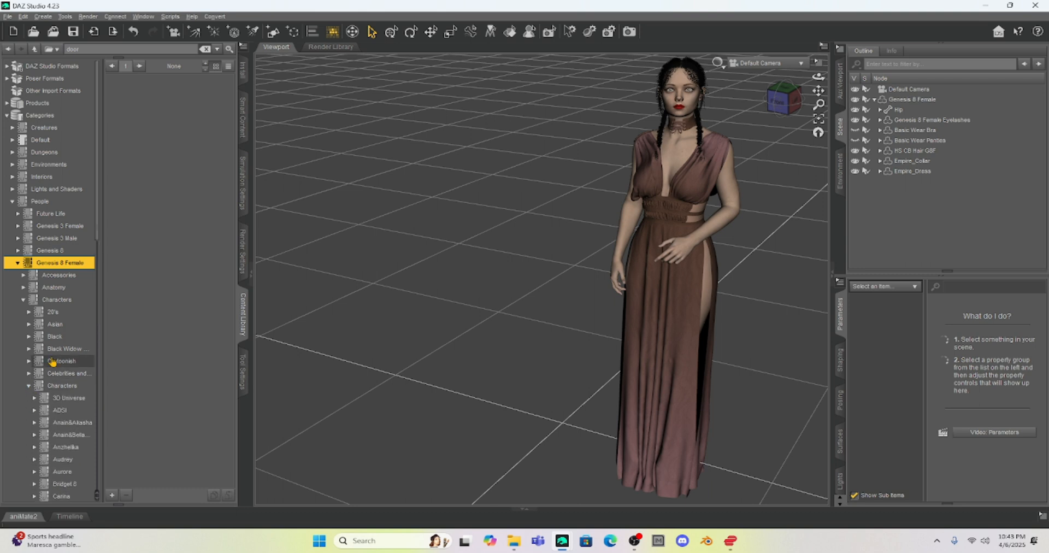
scroll(53, 359, "down", 7)
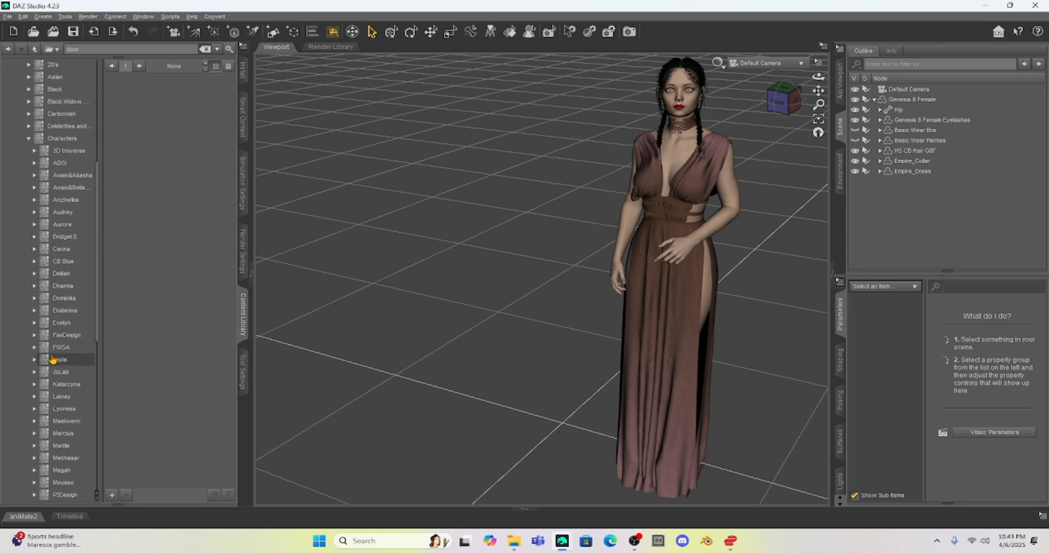
scroll(48, 335, "down", 6)
scroll(43, 336, "down", 1)
scroll(45, 306, "up", 7)
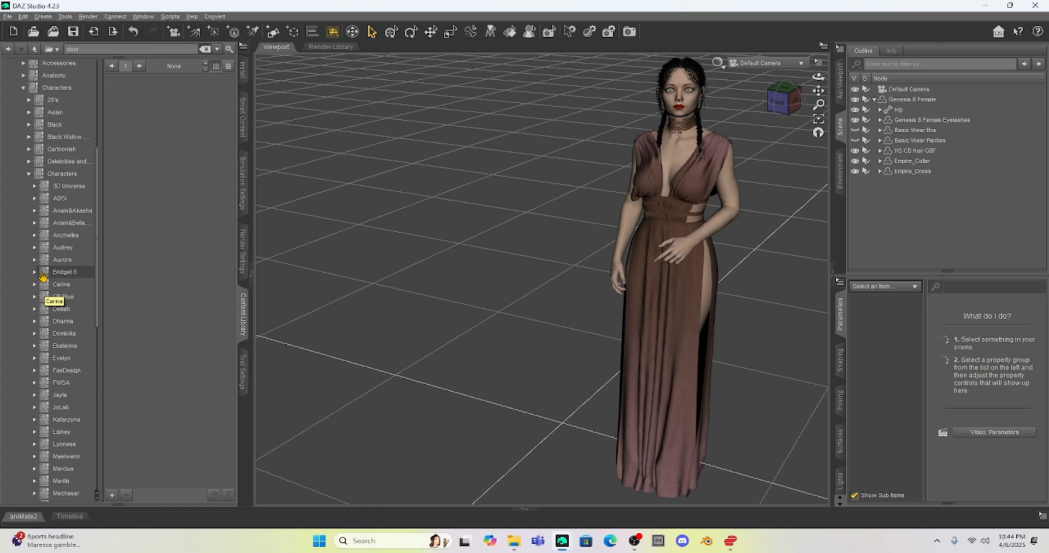
Load the Milica character from the Teens category of the Genesis 8 Female characters into the scene.
left_click(28, 174)
left_click(29, 336)
scroll(55, 321, "down", 6)
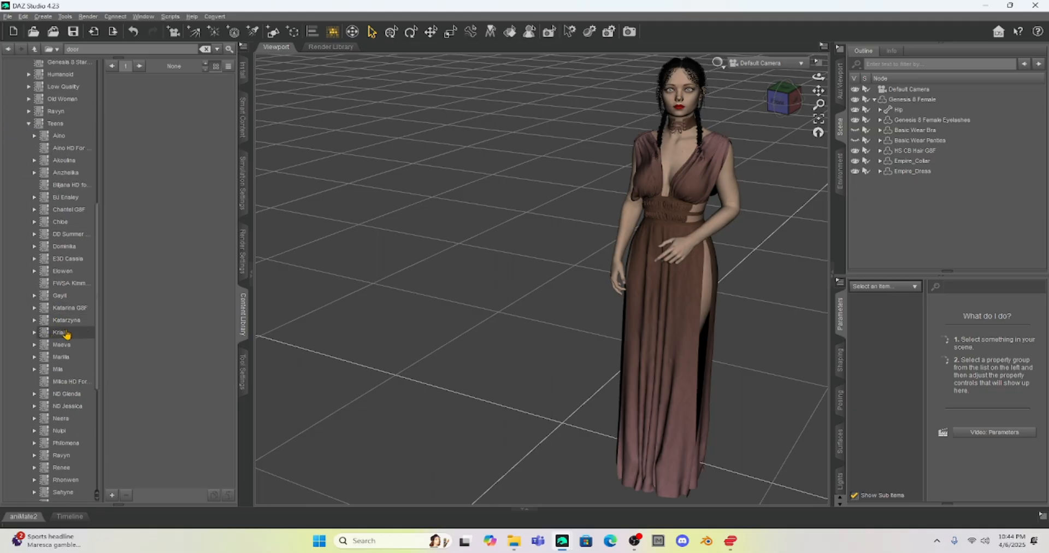
left_click(66, 381)
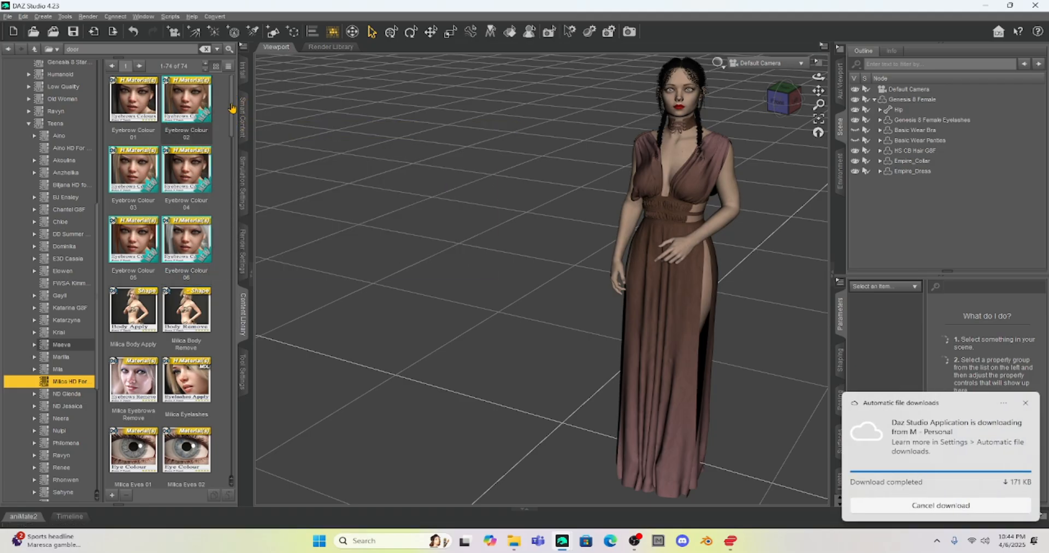
left_click_drag(232, 108, 248, 454)
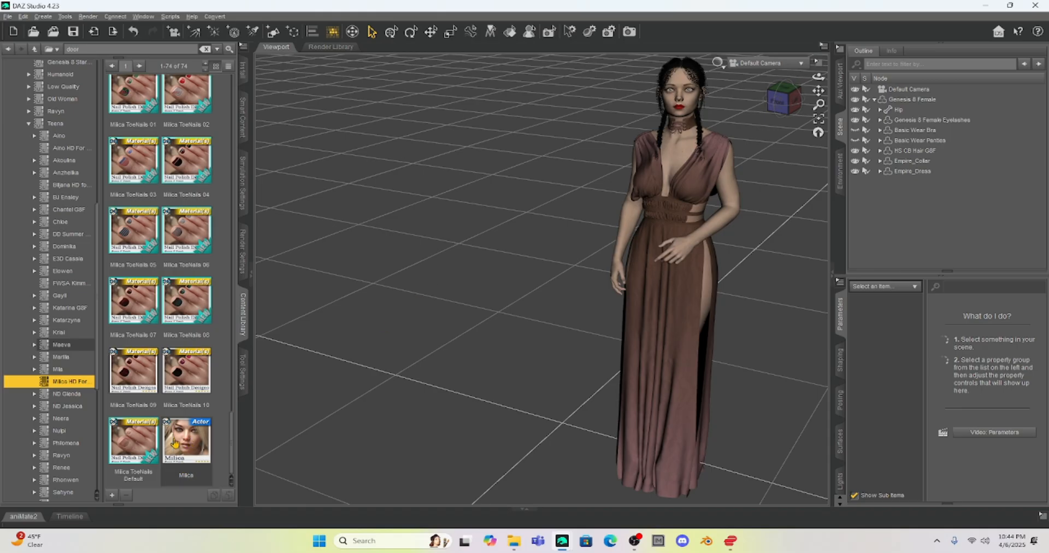
mouse_move(191, 445)
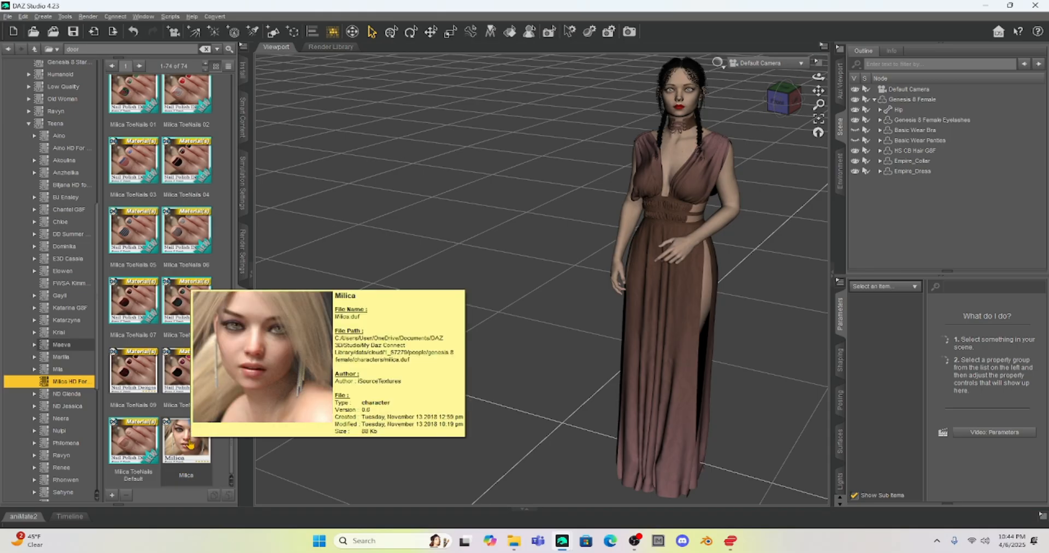
double_click(180, 442)
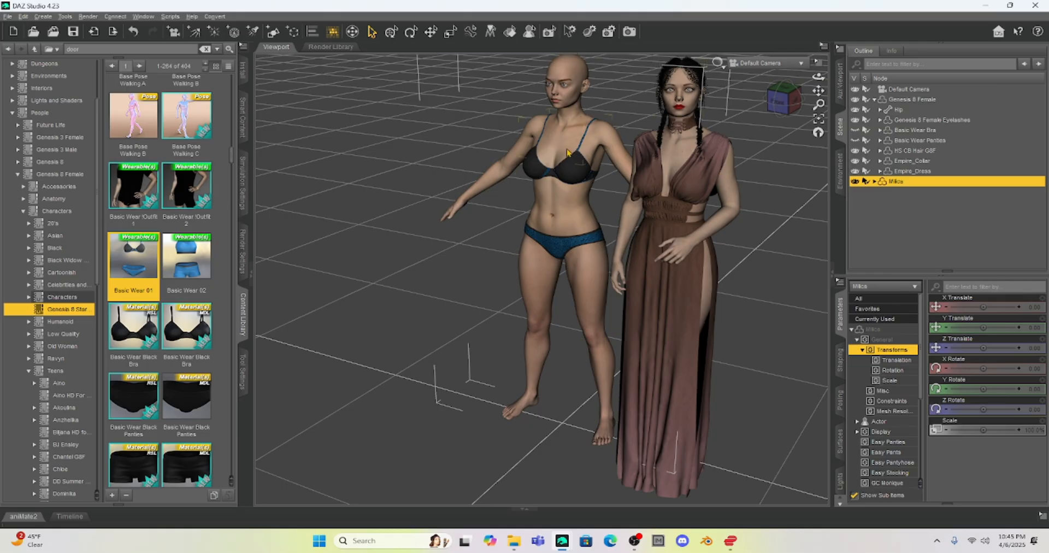
Look at the Milica figure from the front at close range and delete it from the scene.
left_click(780, 100)
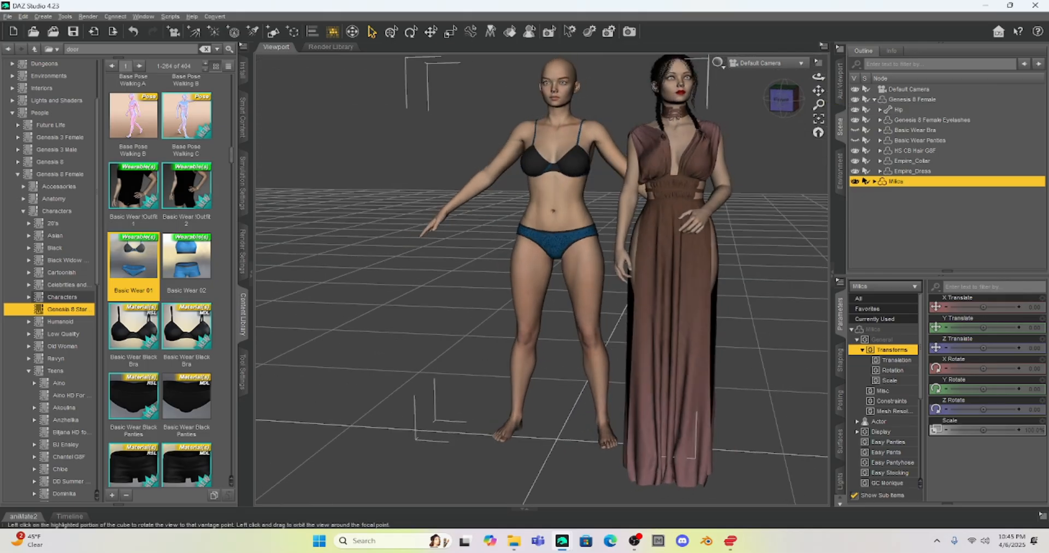
left_click_drag(818, 91, 796, 196)
scroll(658, 224, "up", 5)
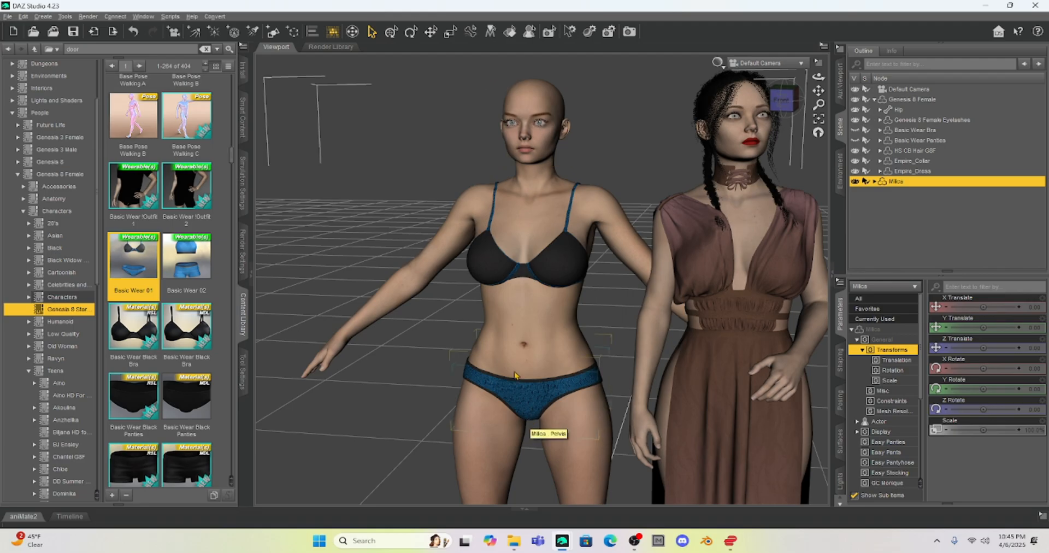
right_click(533, 210)
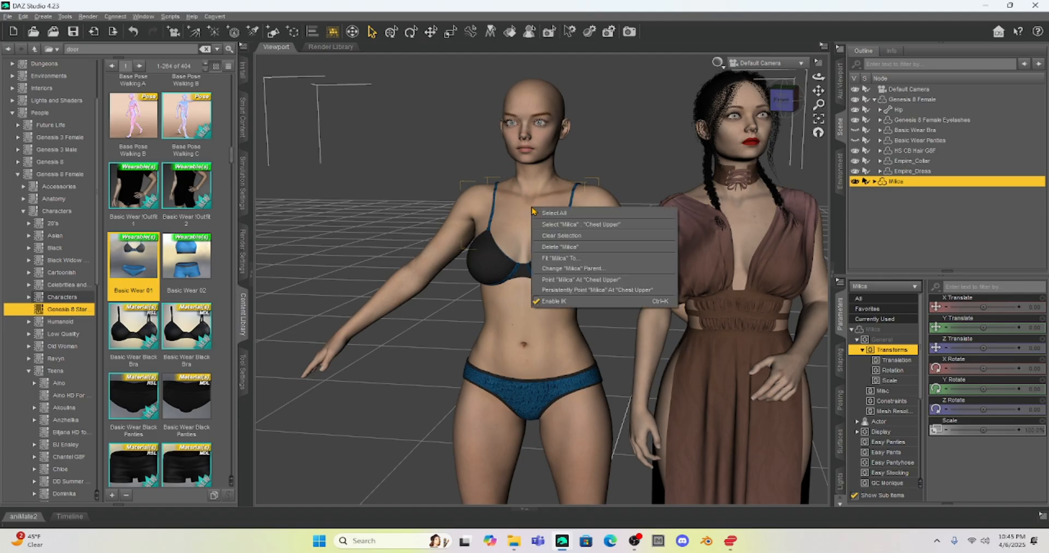
left_click(544, 248)
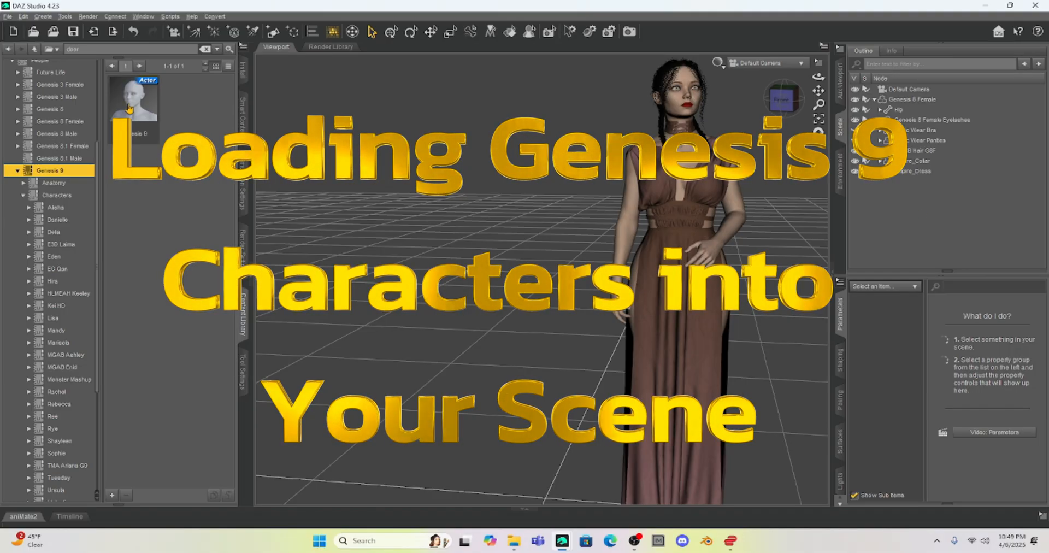
Load the base Genesis 9 figure and move it away from the dressed figure to an X Translate of about -48.23.
mouse_move(129, 108)
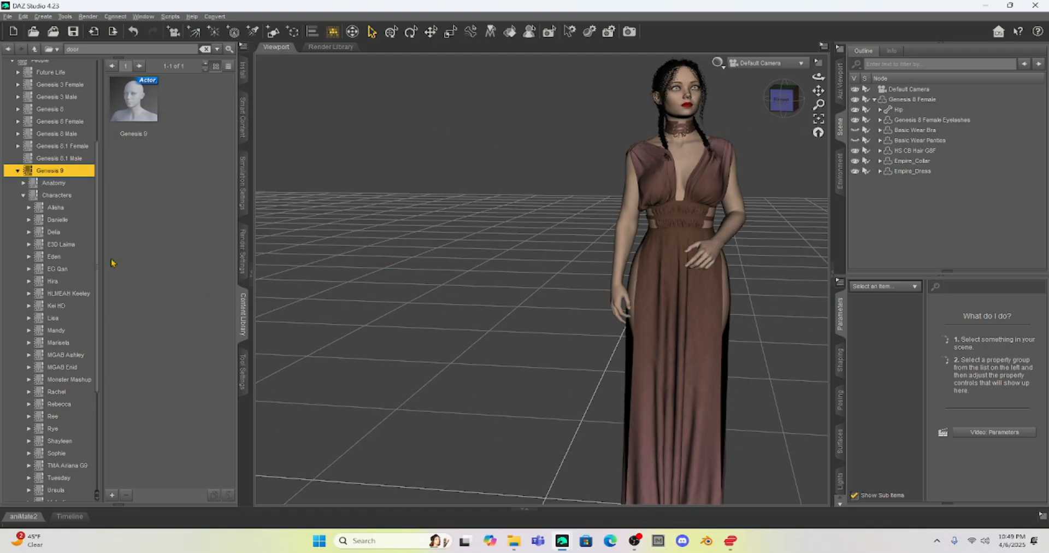
double_click(132, 99)
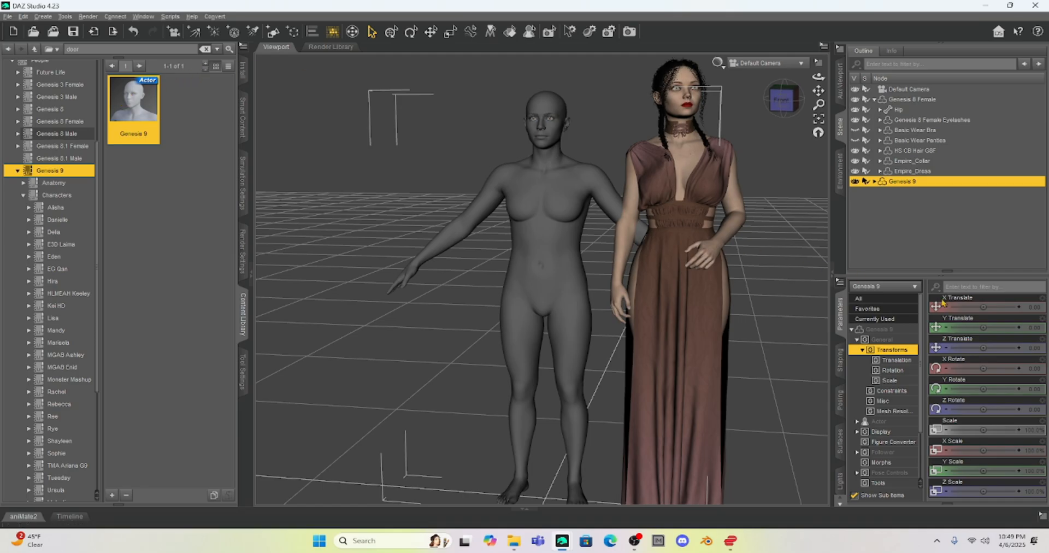
left_click_drag(983, 306, 581, 223)
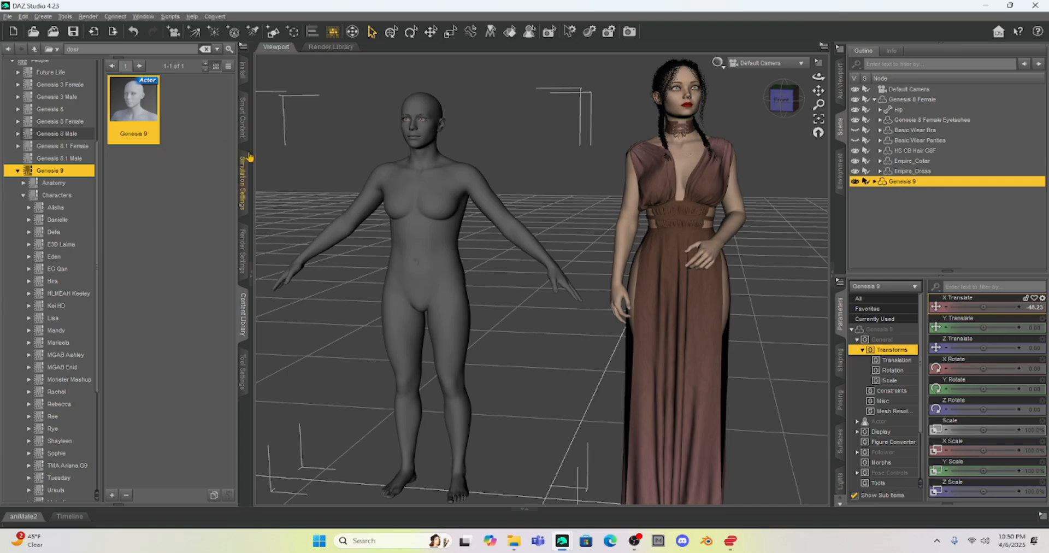
Apply the Alisha head and body shapes to the Genesis 9 figure.
left_click(54, 209)
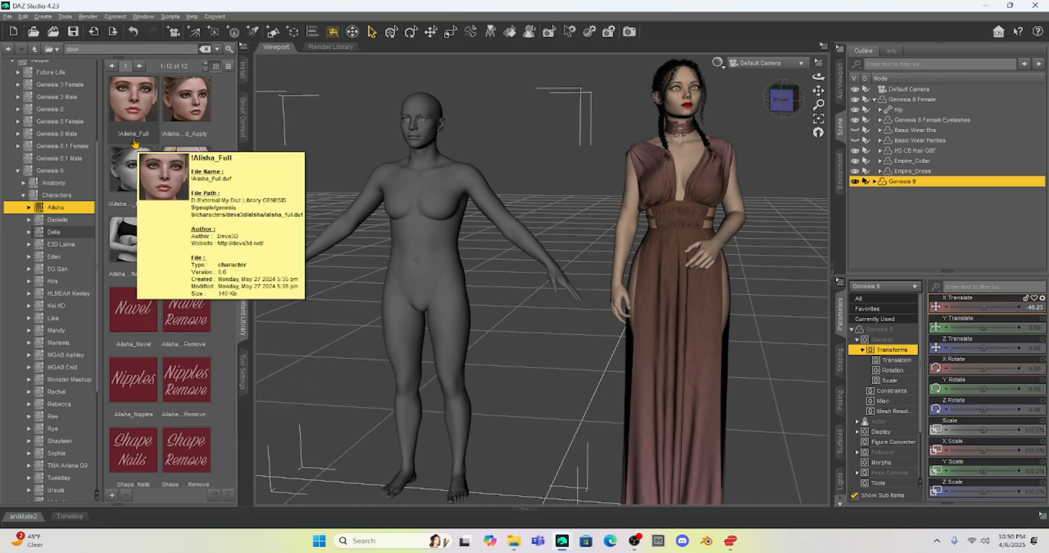
double_click(194, 100)
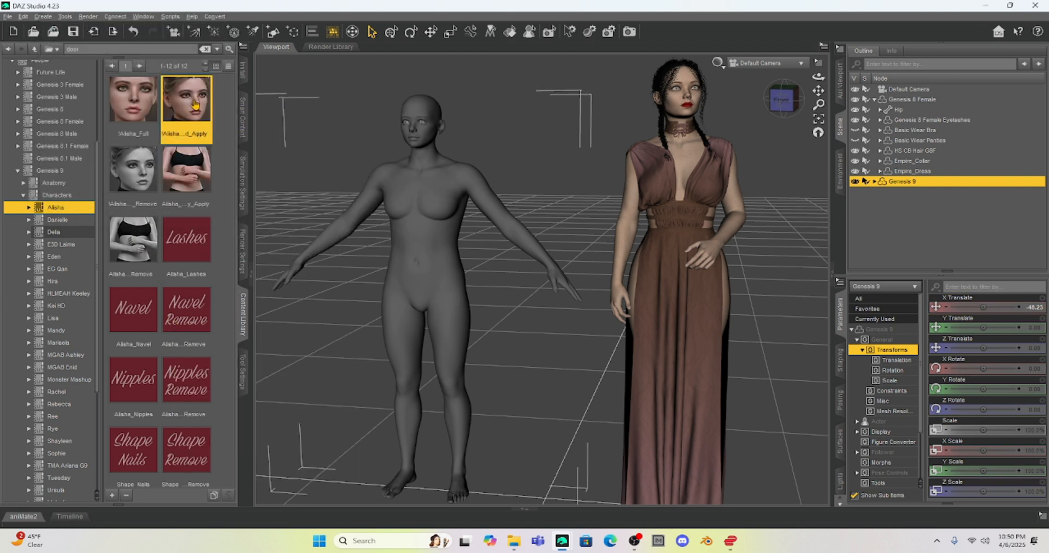
left_click(197, 182)
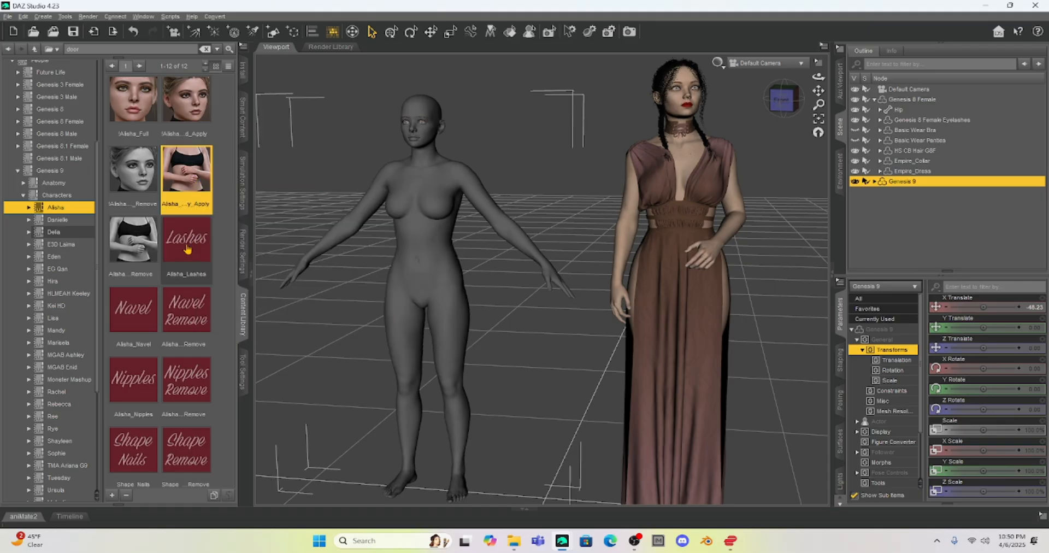
Add the Alisha lashes, navel, nipples and nail shape presets to the Genesis 9 figure.
double_click(187, 249)
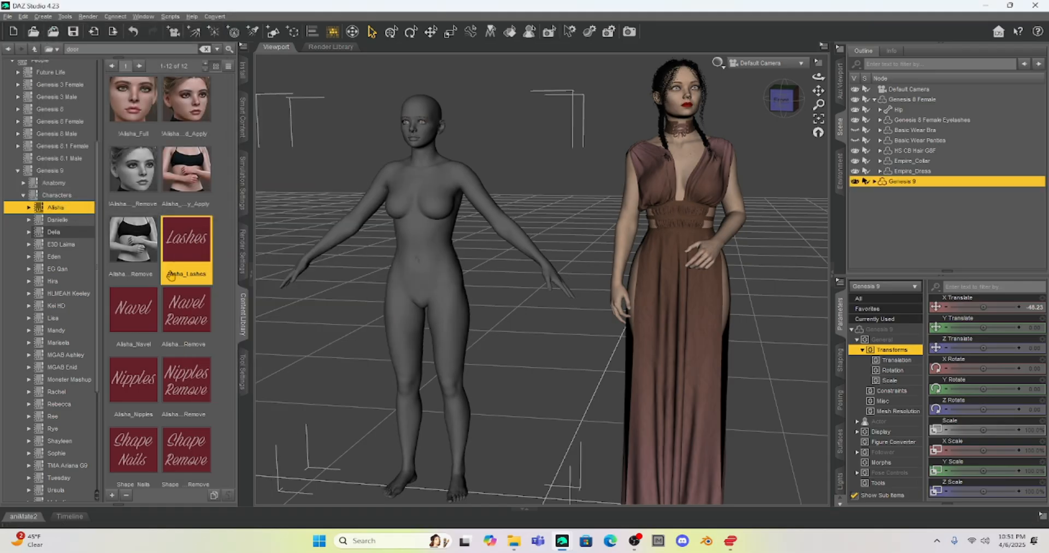
double_click(137, 316)
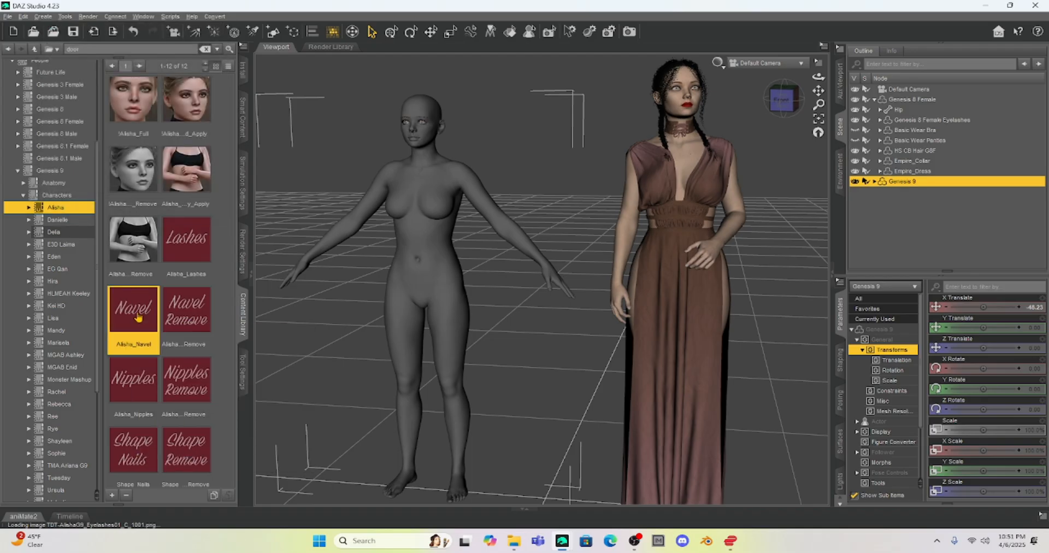
double_click(131, 382)
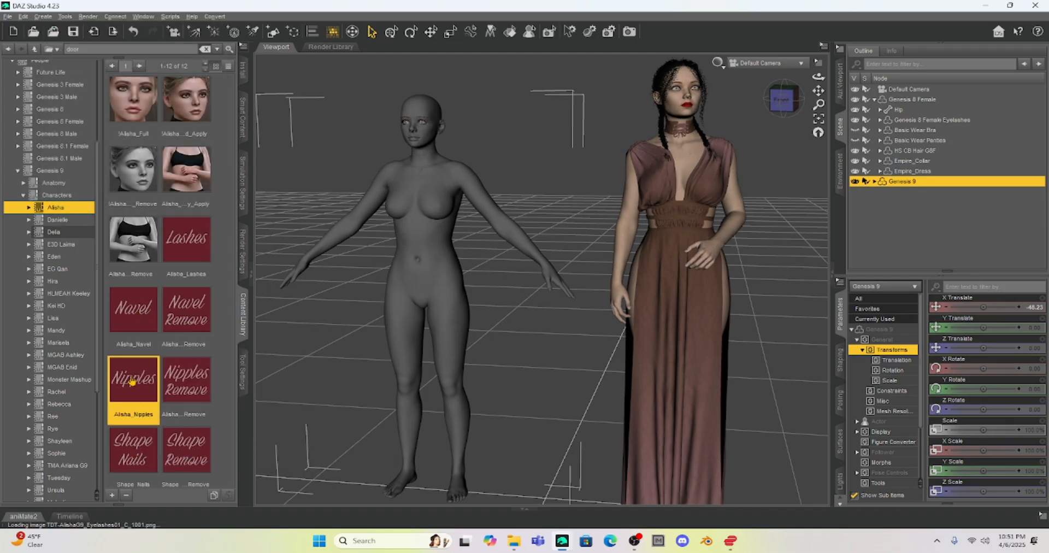
double_click(131, 452)
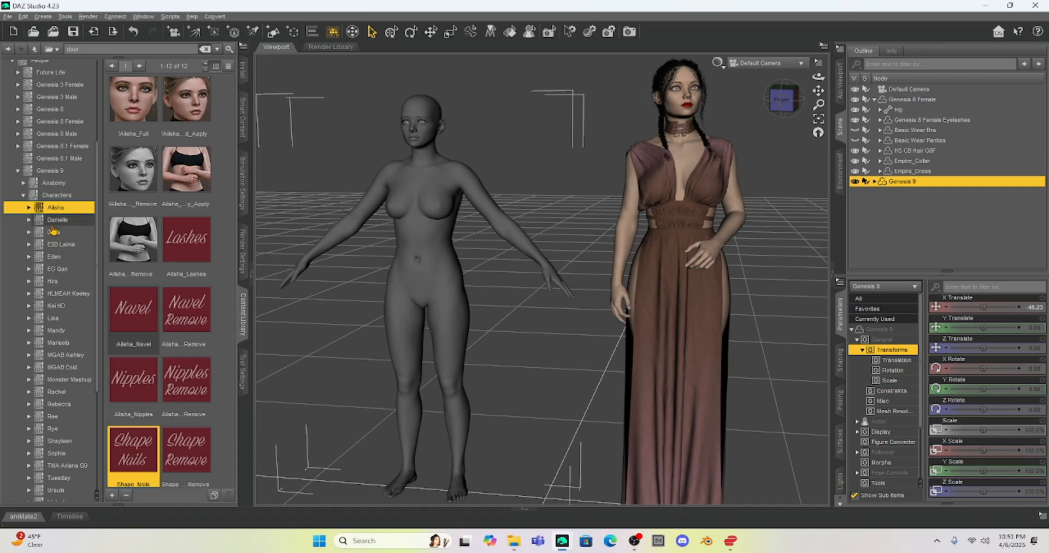
Apply the !Alisha_Skin material from Alisha's Materials folder to the Genesis 9 figure.
left_click(29, 208)
left_click(33, 220)
left_click(32, 221)
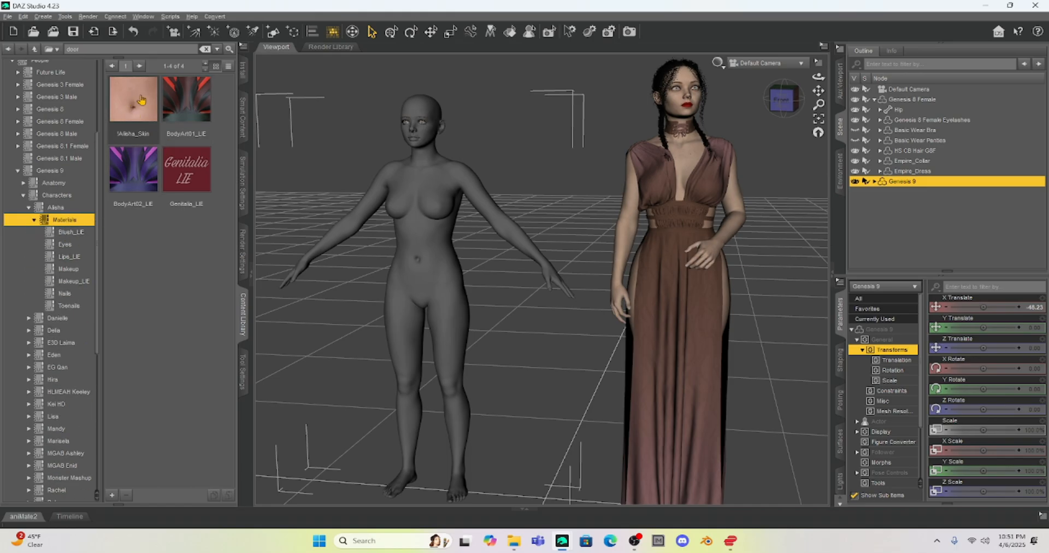
mouse_move(134, 105)
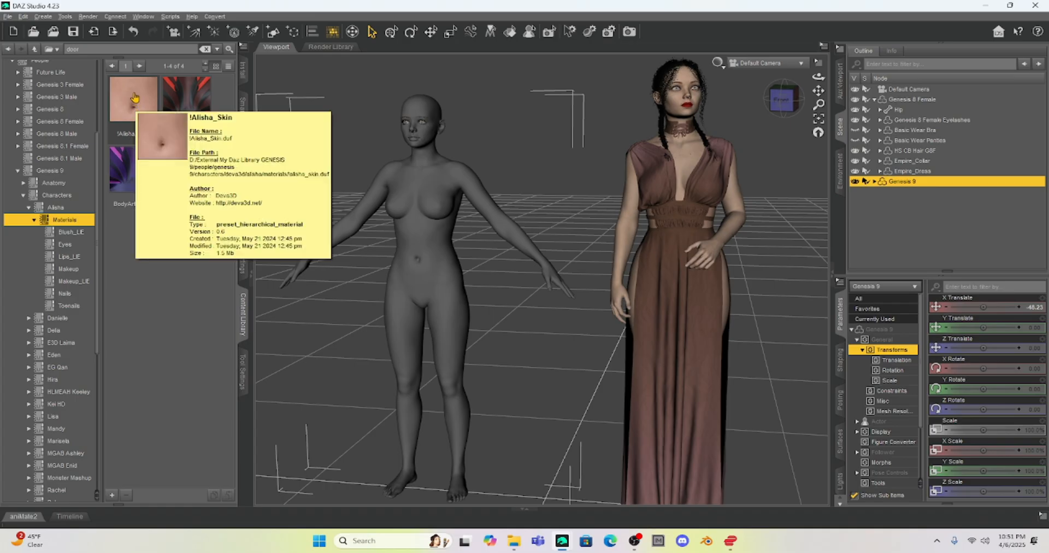
double_click(134, 97)
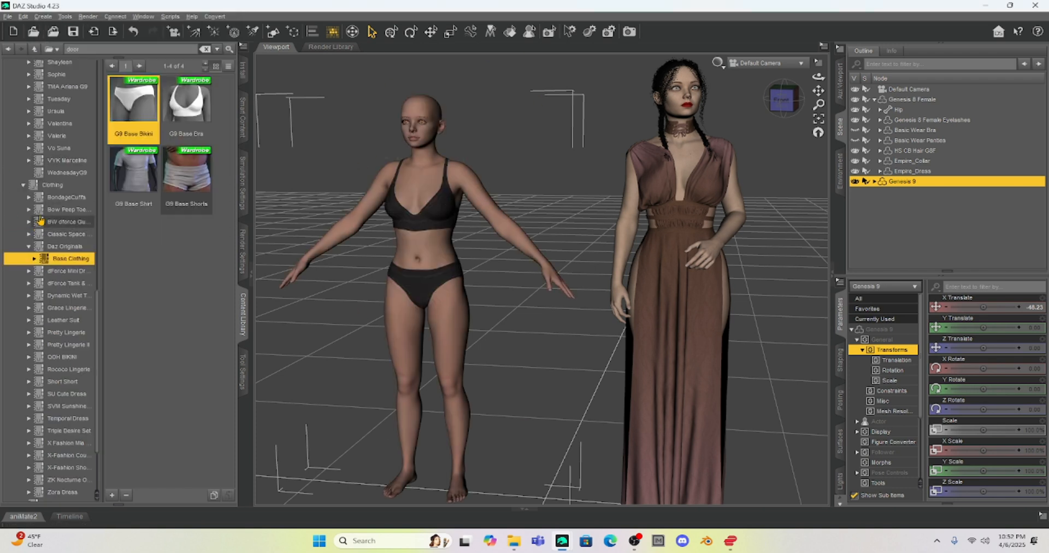
Find the Amber Hair folder in the Genesis 9 hair content and fit PA Amber Hair to the Genesis 9 figure.
scroll(43, 213, "up", 6)
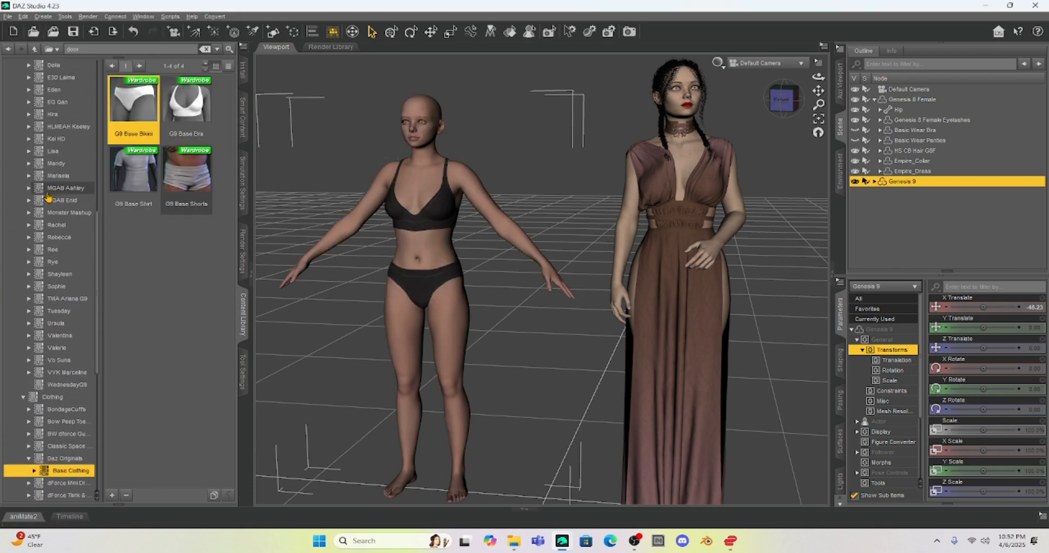
scroll(48, 196, "up", 3)
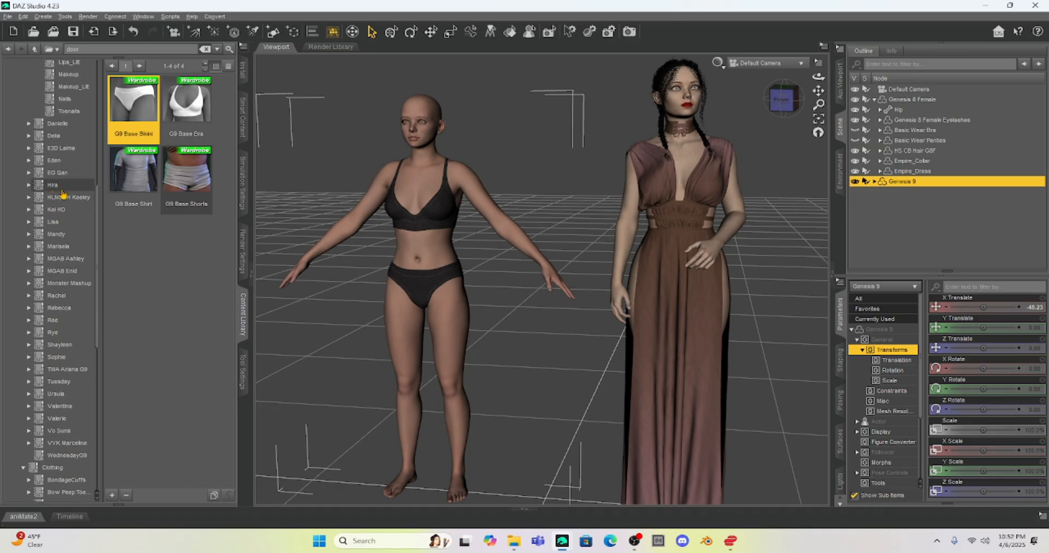
scroll(61, 193, "up", 3)
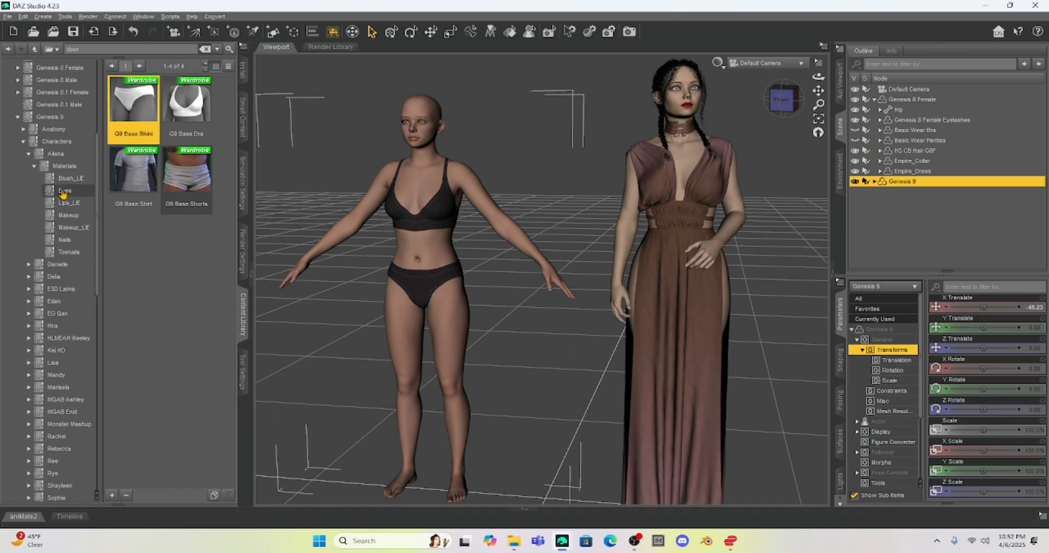
scroll(58, 201, "up", 3)
scroll(59, 201, "up", 2)
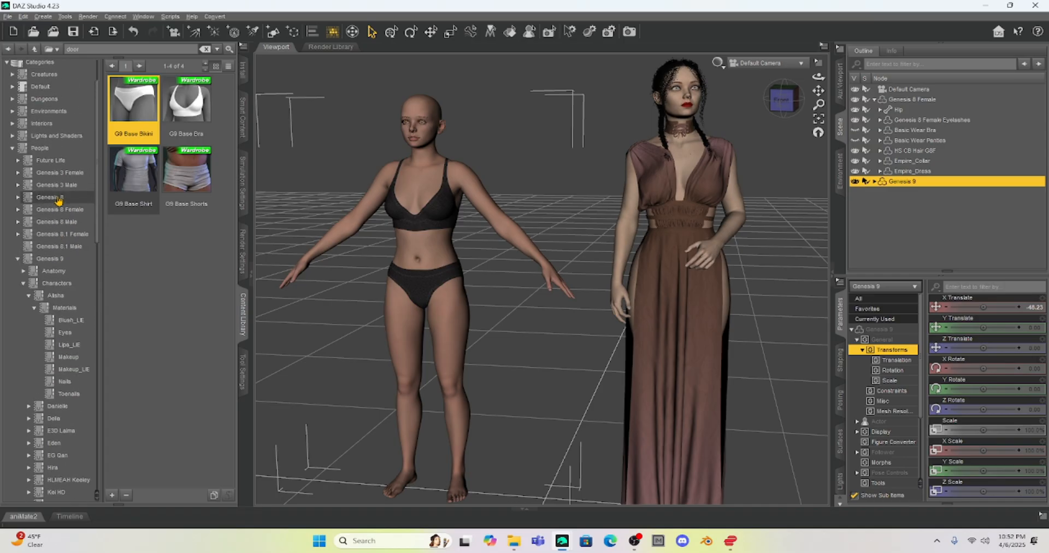
left_click(23, 283)
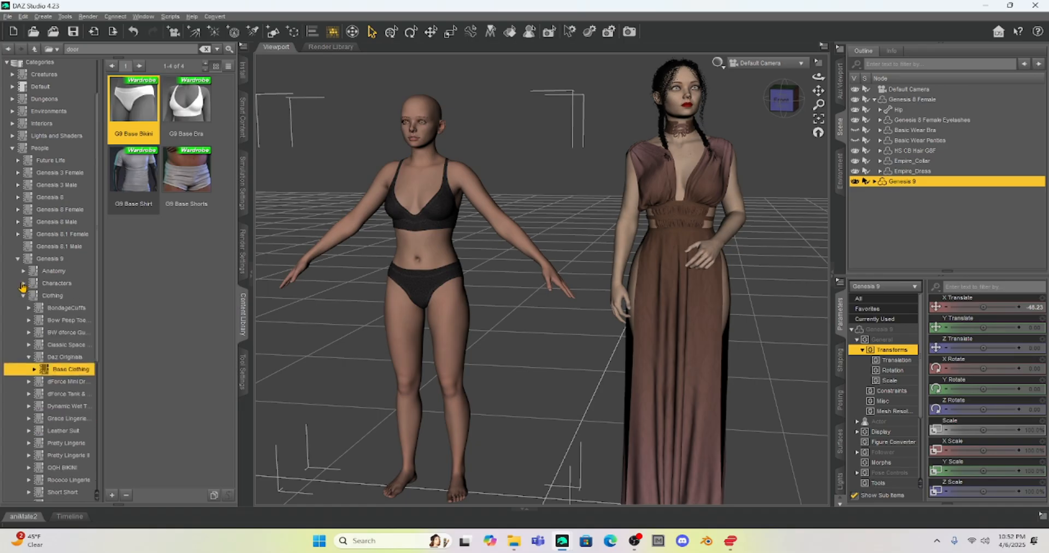
left_click(23, 295)
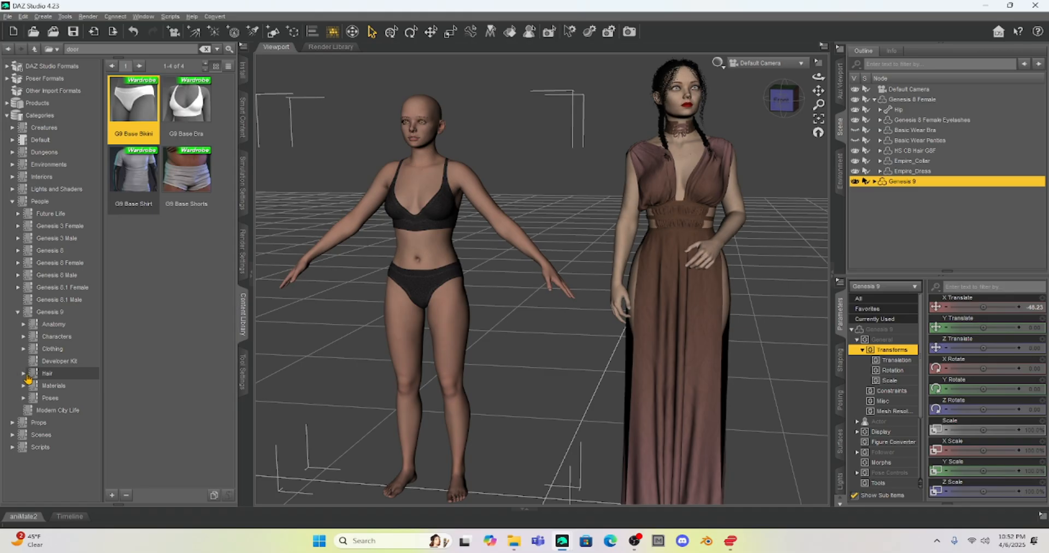
left_click(24, 374)
left_click(60, 385)
double_click(128, 97)
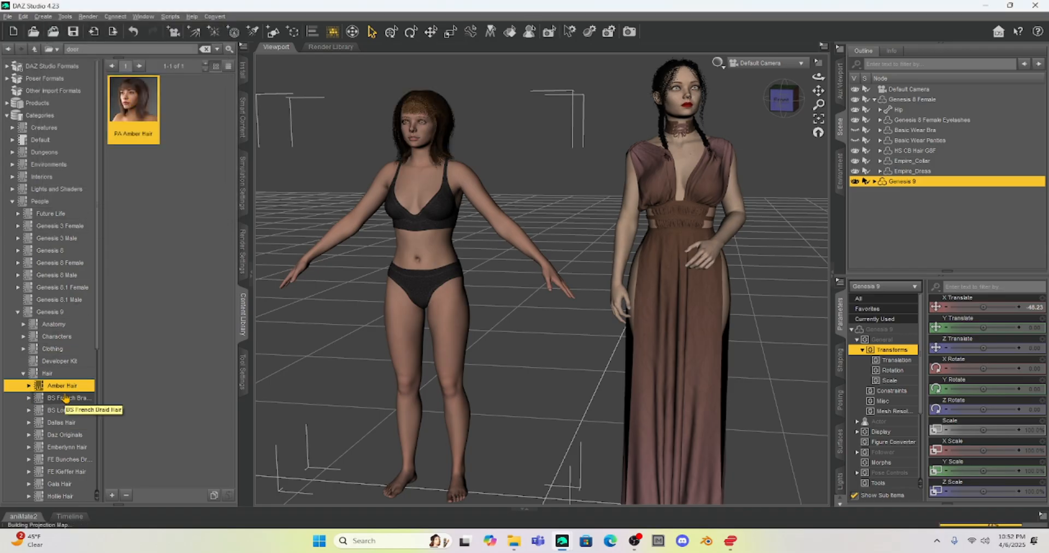
scroll(65, 398, "down", 5)
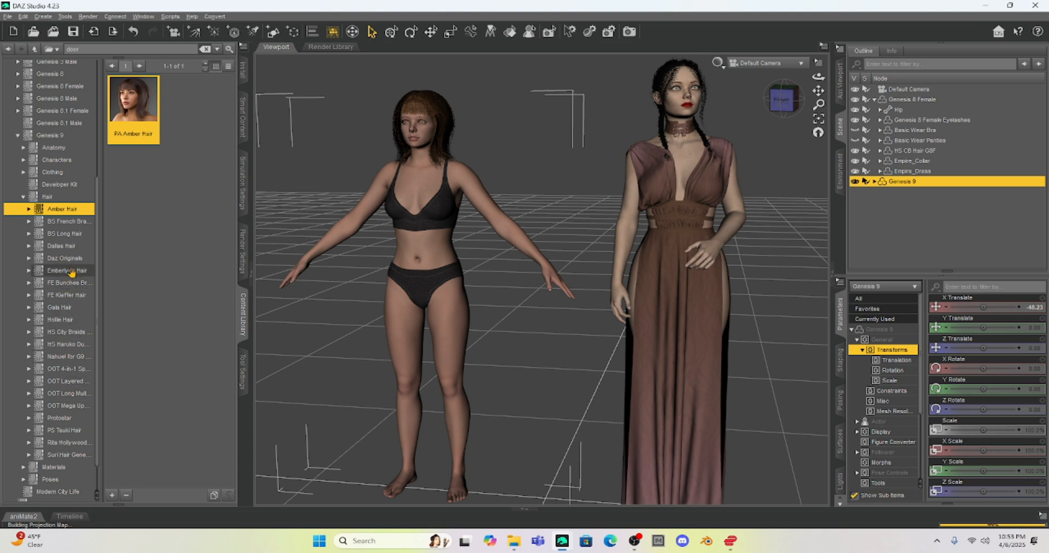
scroll(75, 173, "up", 1)
scroll(75, 172, "up", 4)
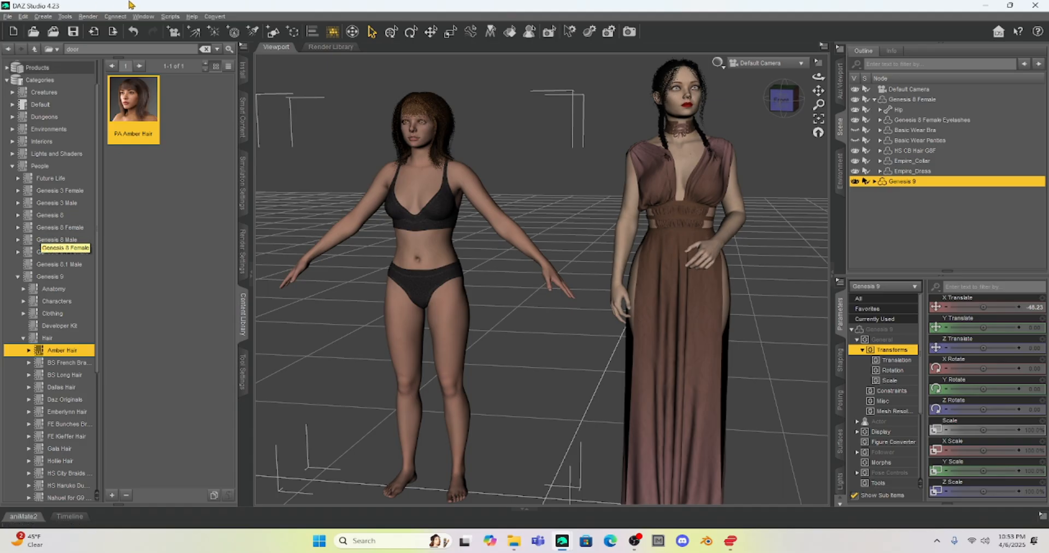
left_click(171, 18)
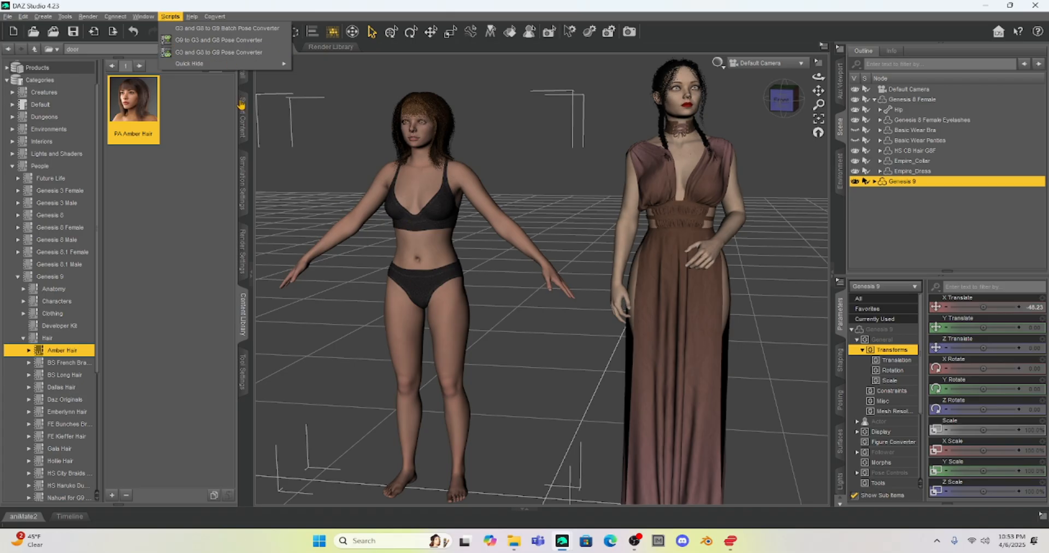
left_click(146, 274)
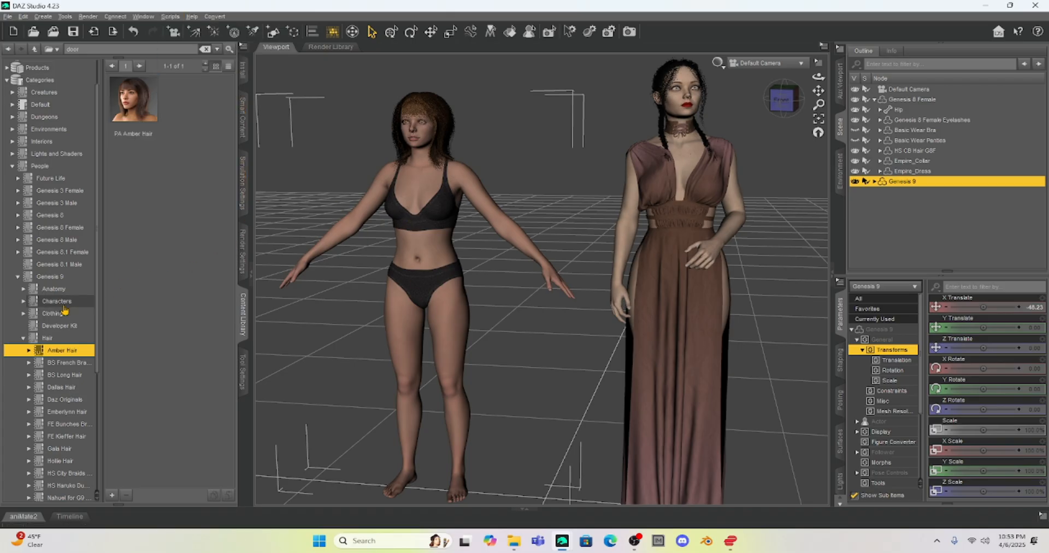
Apply G9 Base Pose 12 Standing G9F from the Daz Originals feminine base poses to the Genesis 9 figure.
scroll(43, 323, "down", 5)
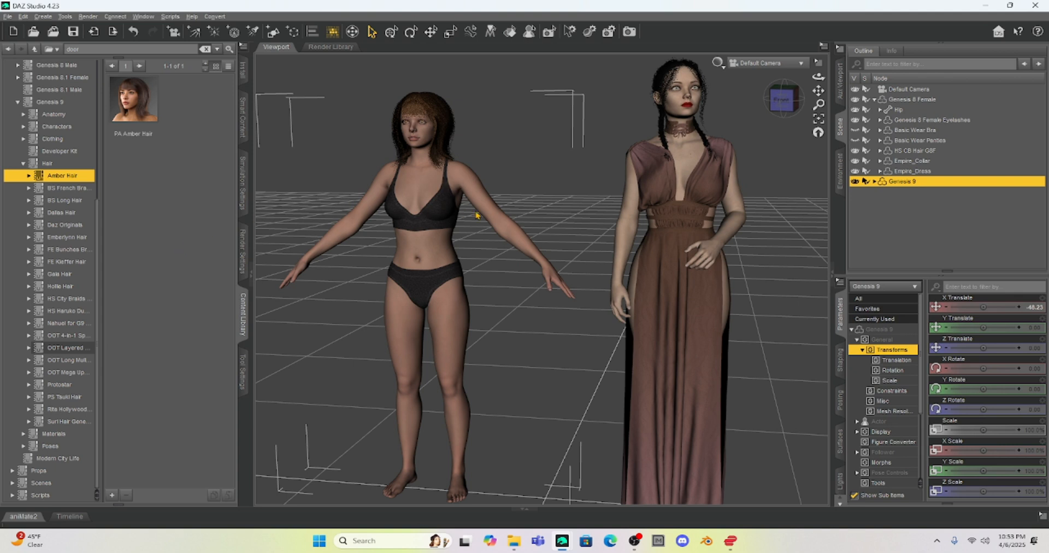
left_click(23, 446)
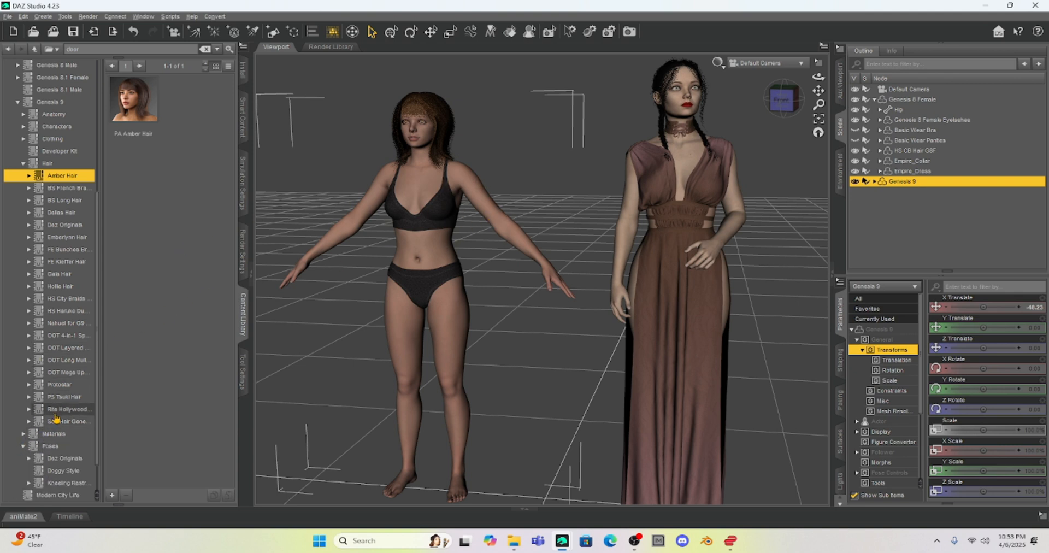
scroll(55, 417, "down", 1)
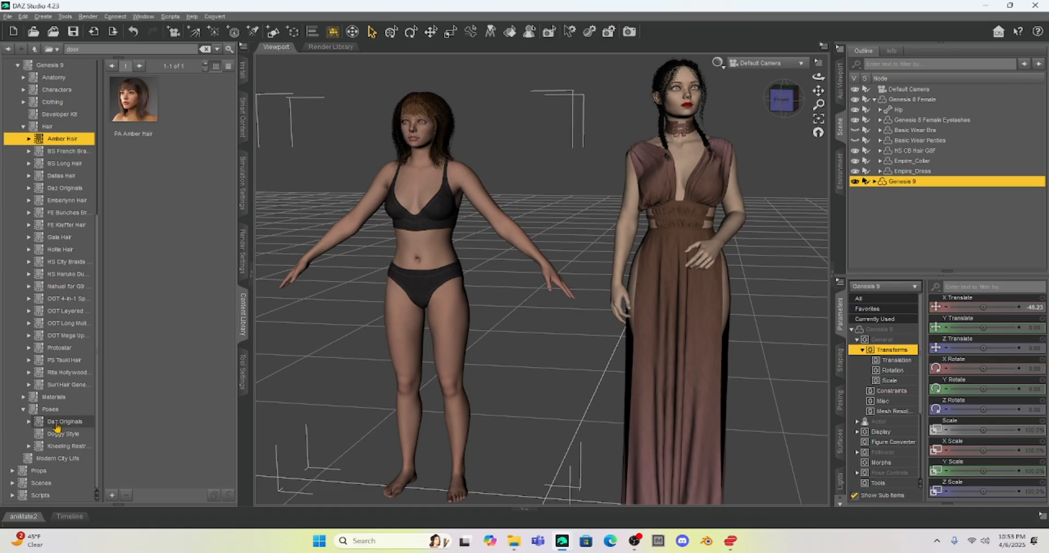
left_click(29, 421)
left_click(73, 458)
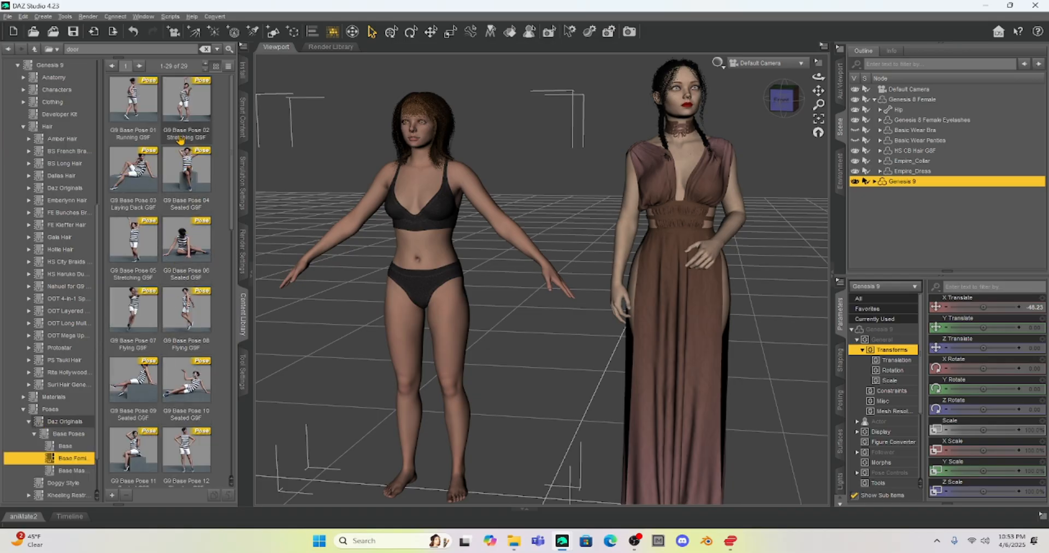
scroll(160, 376, "down", 3)
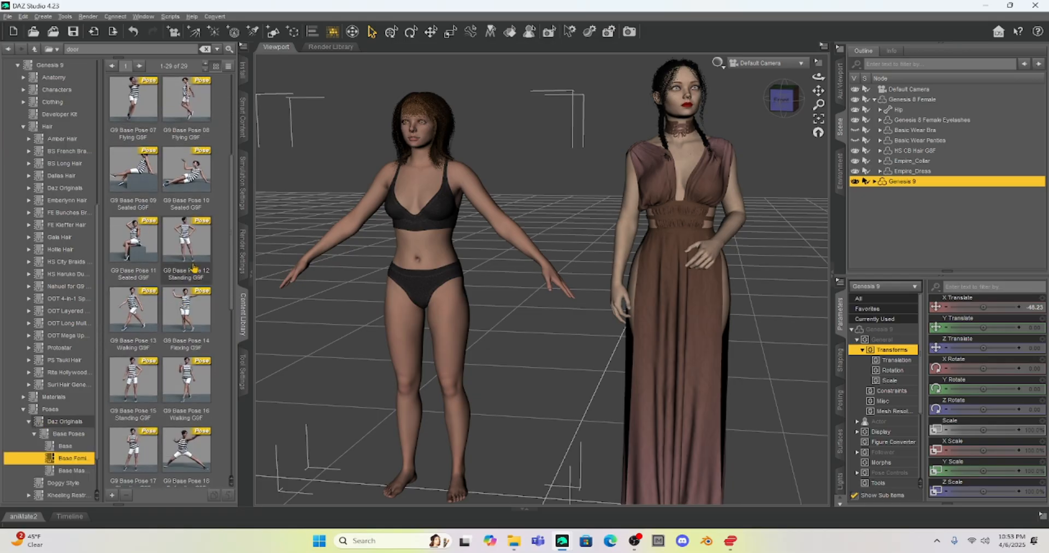
double_click(183, 235)
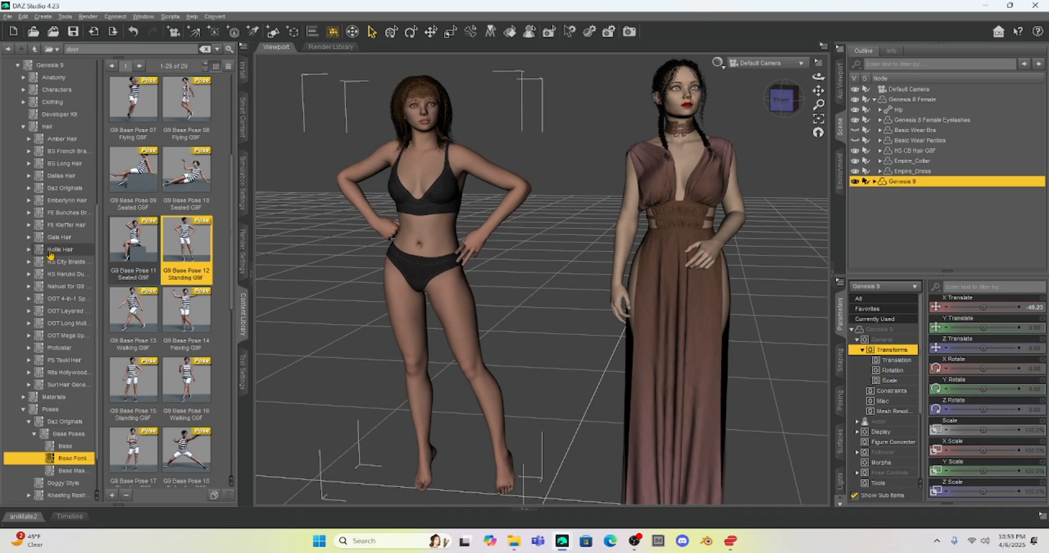
Fit the SU Cute Dress G9 from the Genesis 9 clothing content to the Genesis 9 figure.
left_click(23, 102)
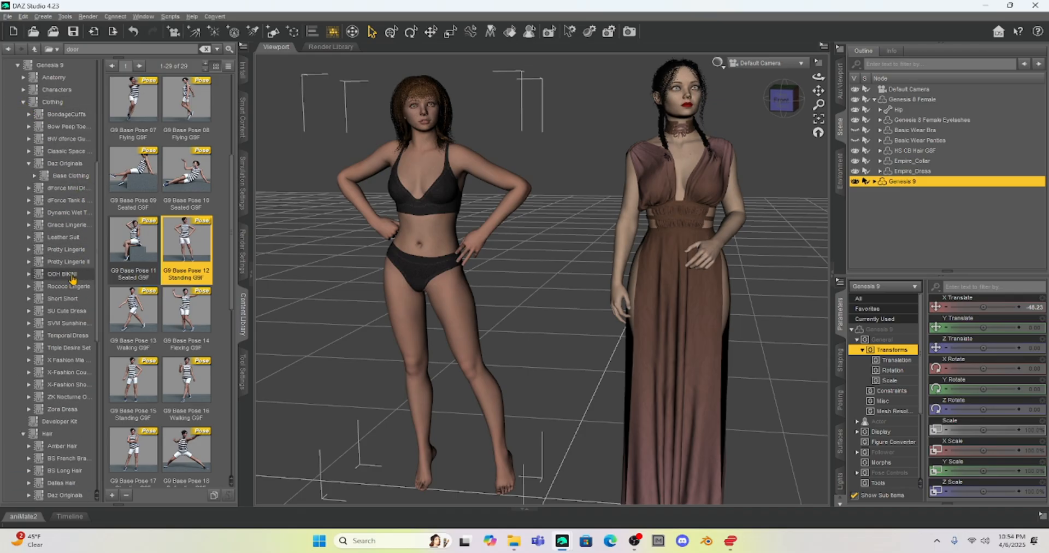
left_click(65, 310)
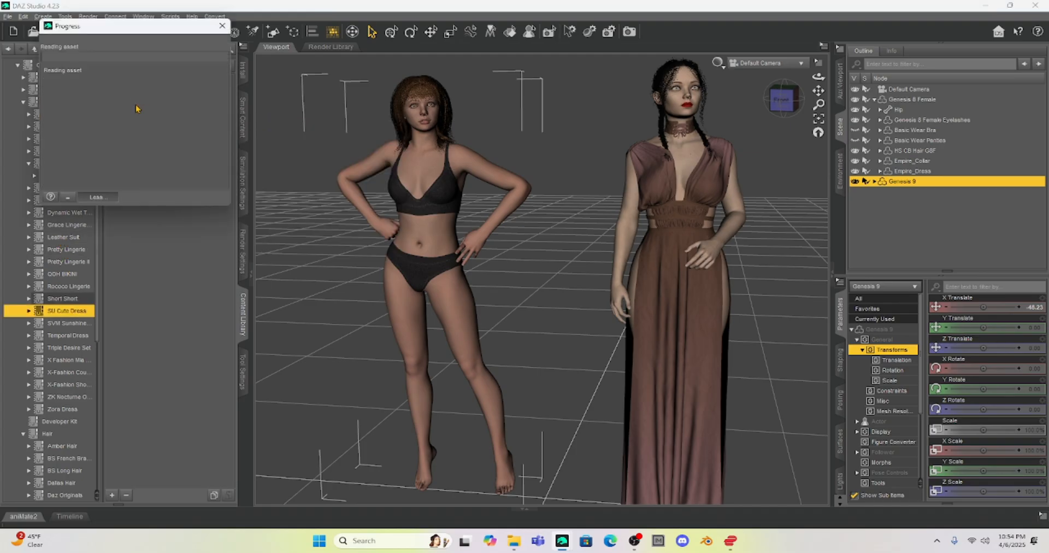
double_click(136, 109)
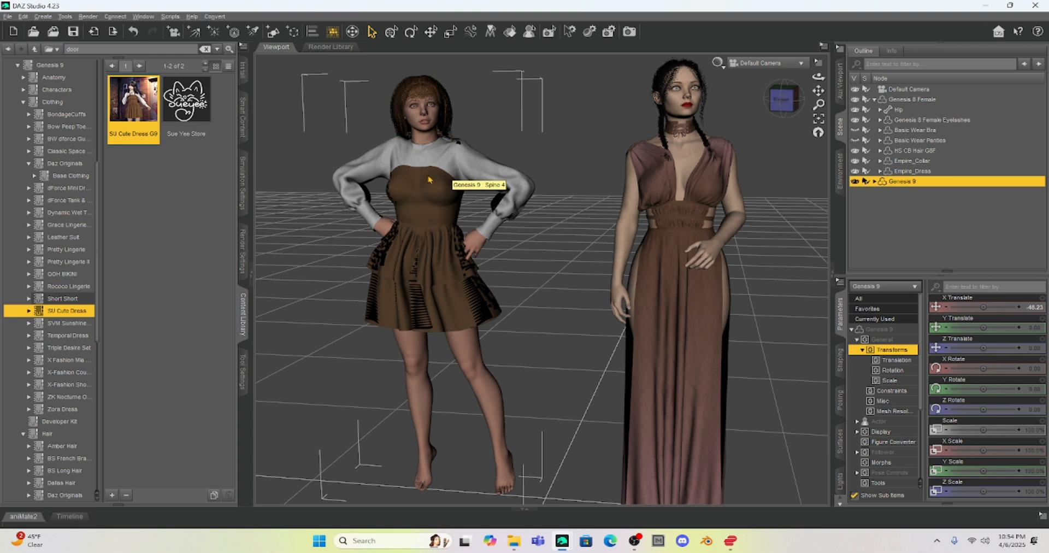
Run the dForce simulation on the current frame to drape the clothing over the posed figures.
left_click(252, 278)
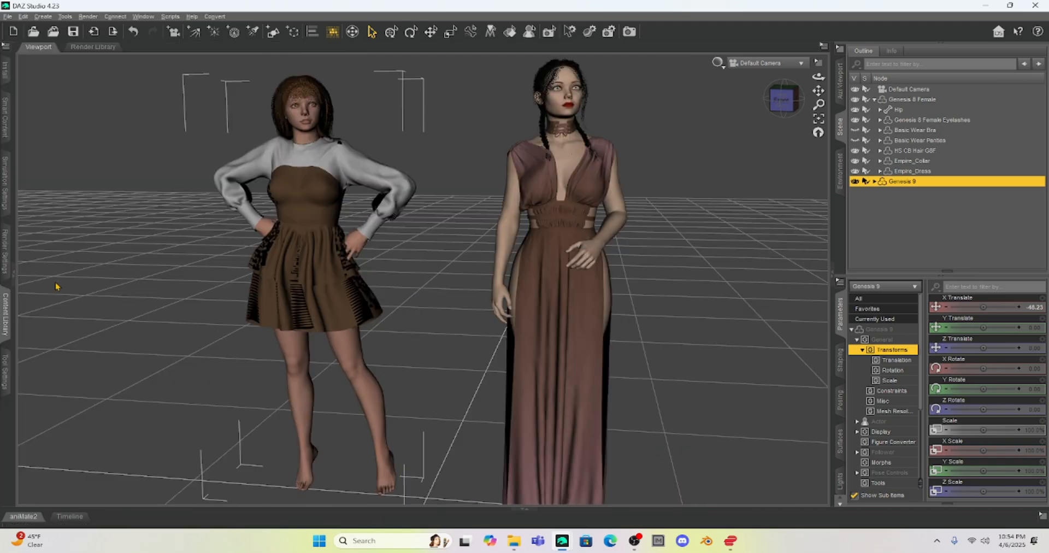
left_click(15, 282)
left_click(242, 185)
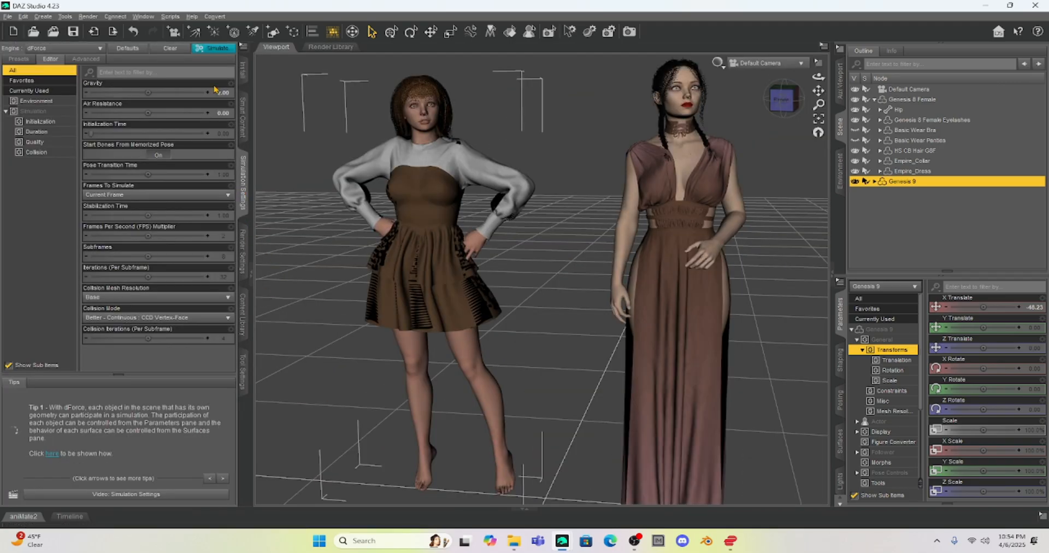
left_click(217, 49)
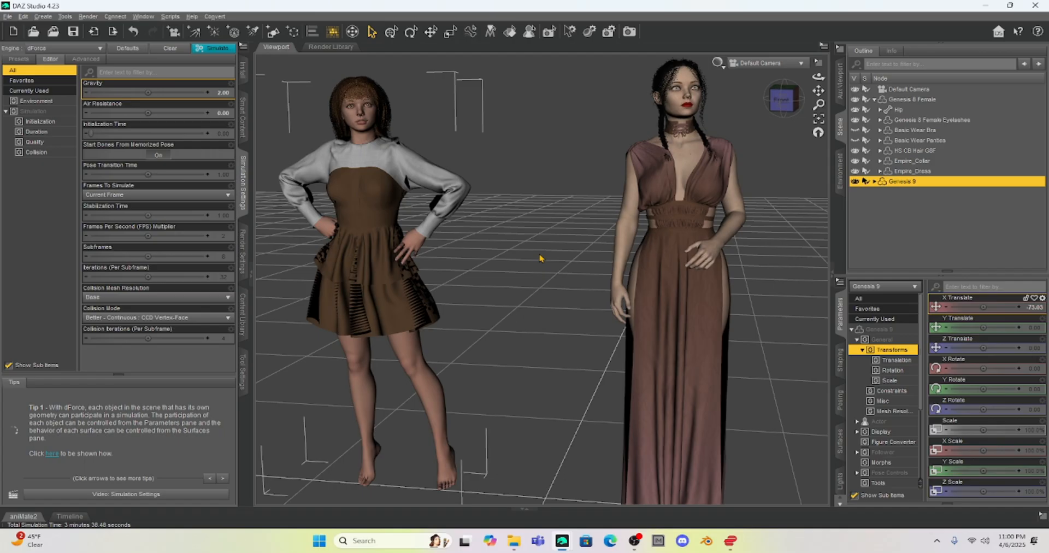
Frame both figures full length in the Default Camera view, seen from a slightly raised and turned angle.
scroll(539, 259, "down", 2)
left_click_drag(818, 91, 824, 64)
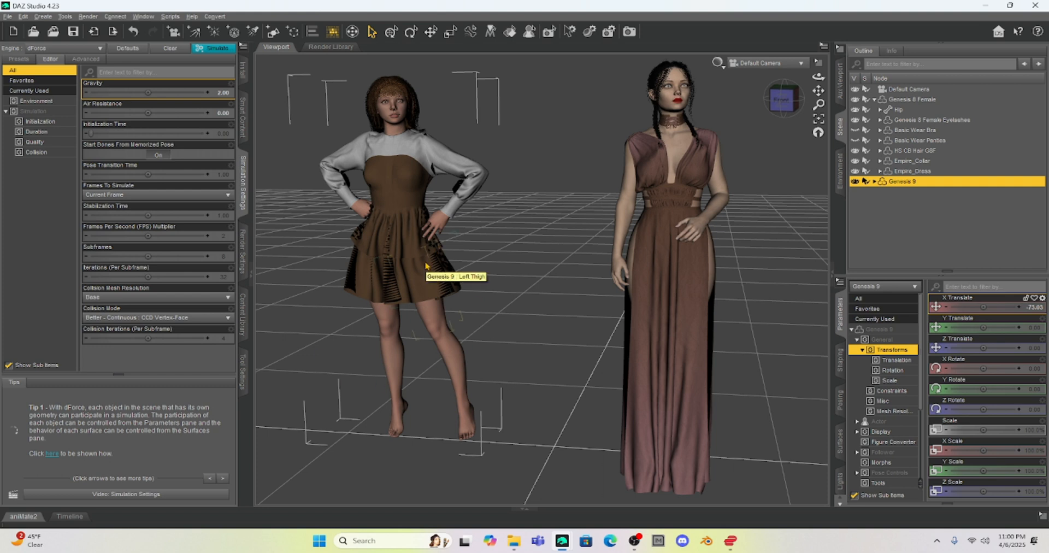
left_click_drag(783, 100, 451, 113)
scroll(756, 155, "up", 1)
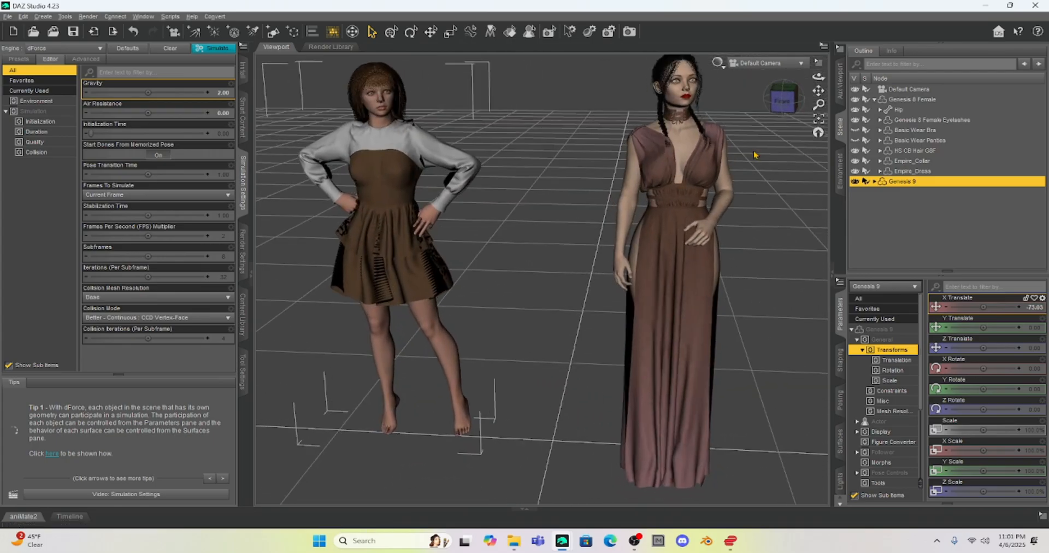
mouse_move(818, 90)
left_mouse_down()
mouse_move(822, 106)
mouse_move(820, 94)
left_mouse_up()
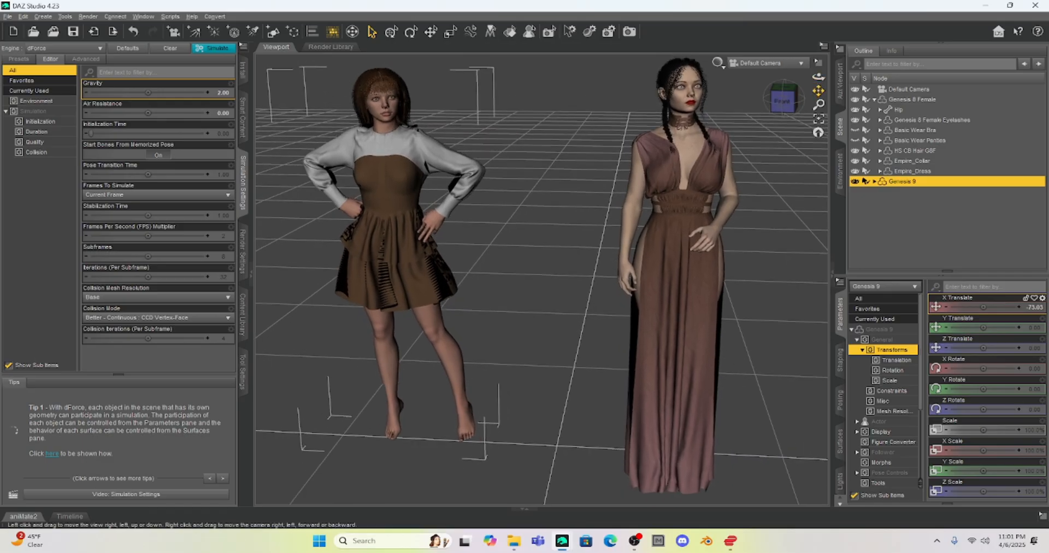